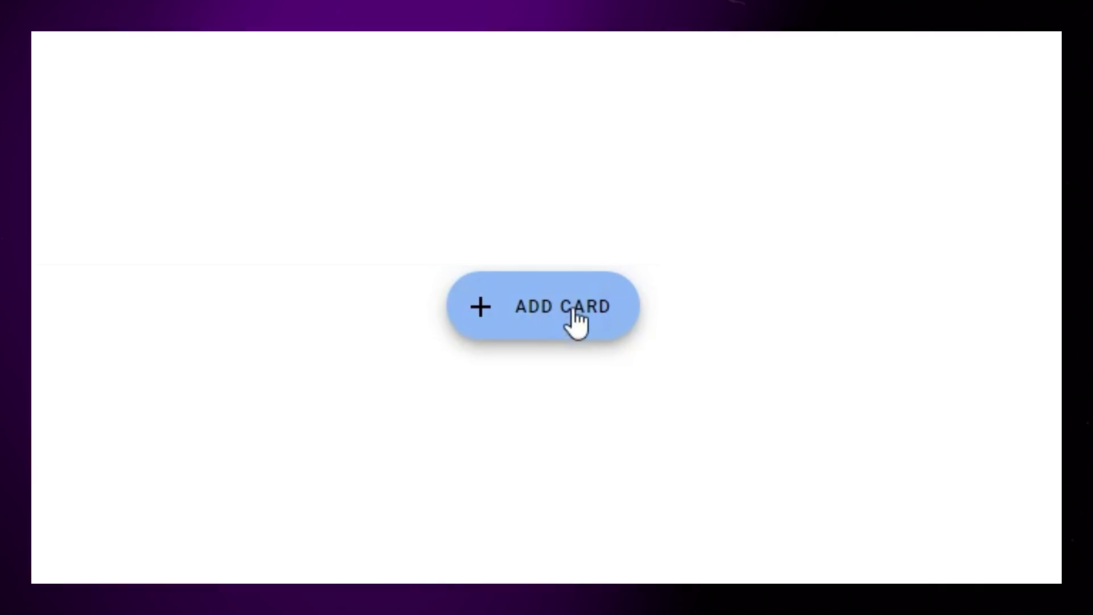
Step: Add a vertical stack card to the home view and put a Mushroom Title card titled "Home" in it
{"action": "left_click", "coordinate": [576, 318]}
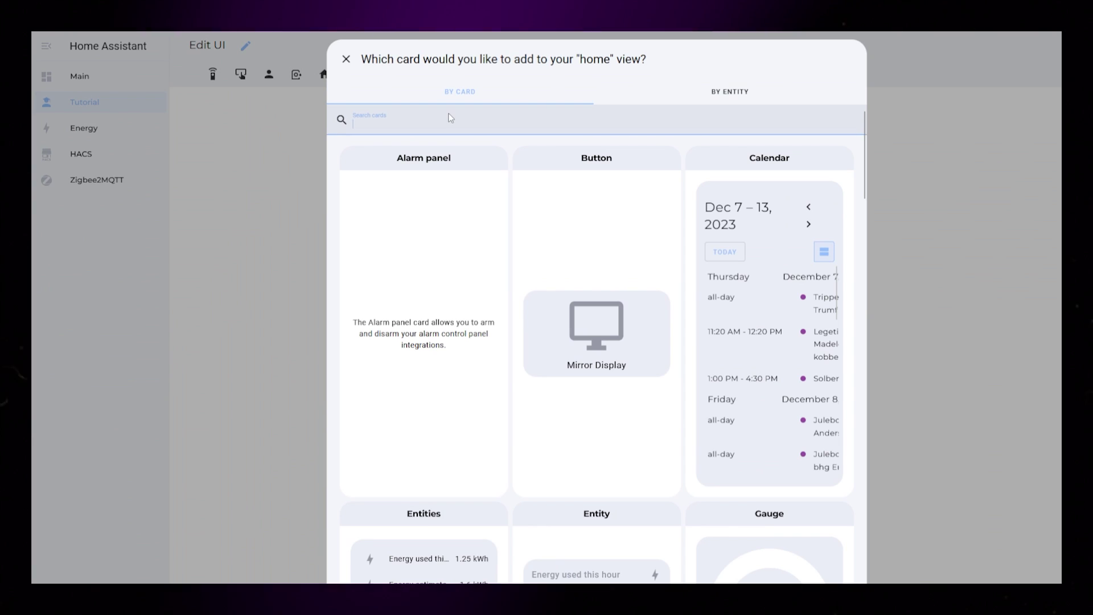
{"action": "type", "text": "vertical"}
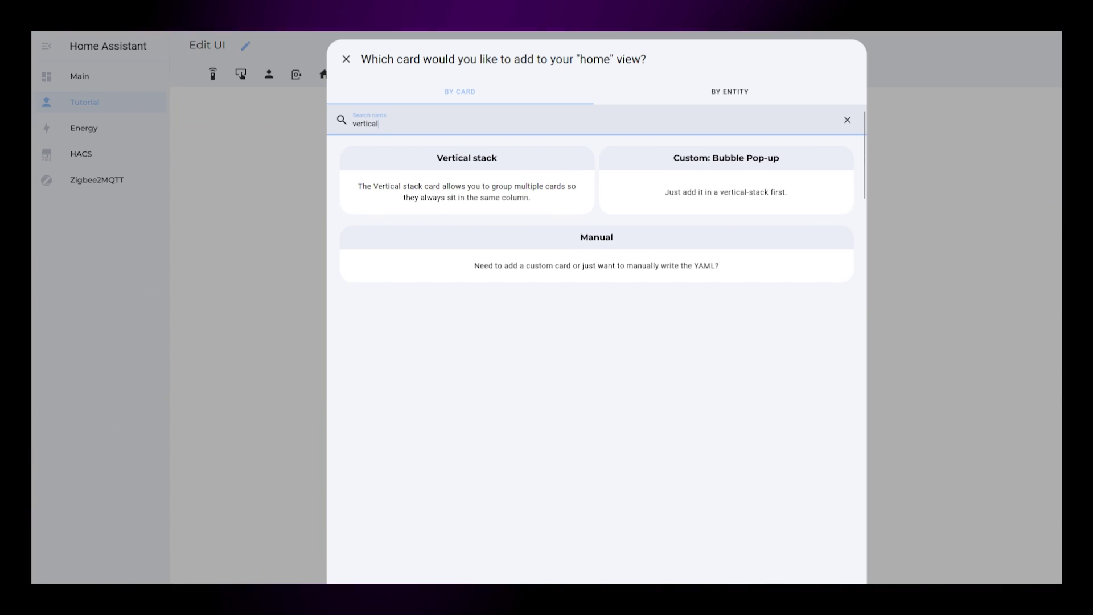
{"action": "left_click", "coordinate": [475, 187]}
{"action": "type", "text": "title"}
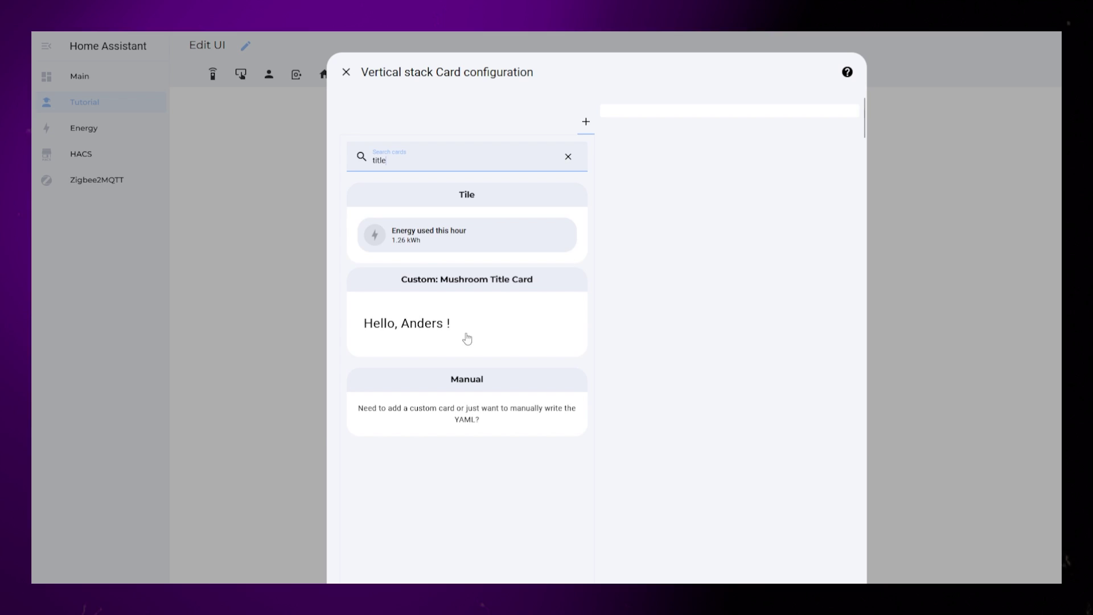
{"action": "left_click", "coordinate": [466, 335]}
{"action": "type", "text": "Home"}
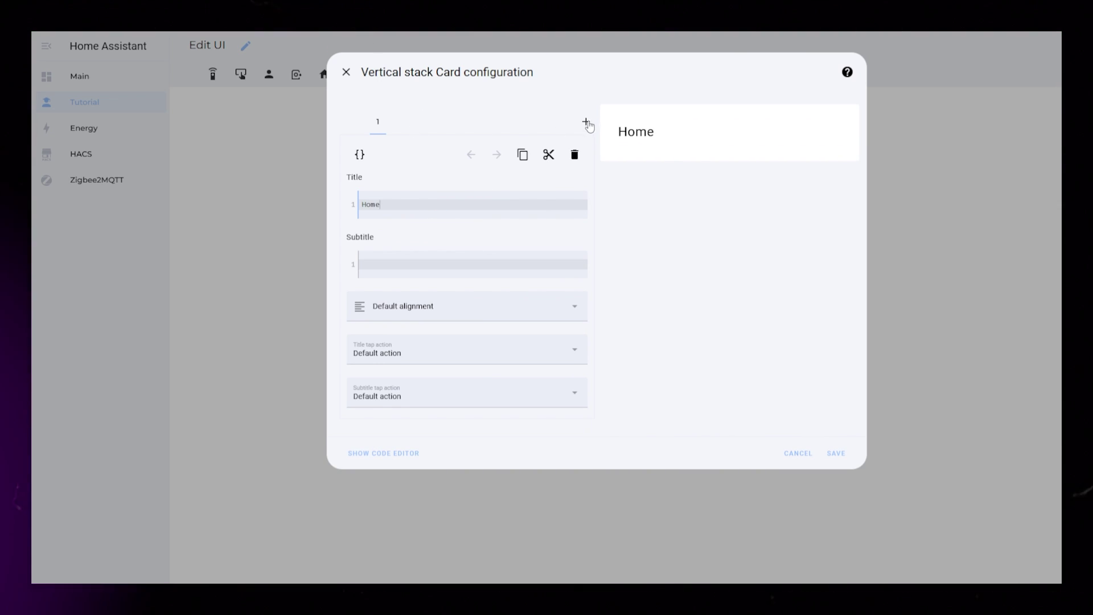
Step: Add a two-column grid card to the stack with square rendering off and insert a custom button-card in it
{"action": "left_click", "coordinate": [585, 122]}
{"action": "type", "text": "grid"}
{"action": "left_click", "coordinate": [466, 207]}
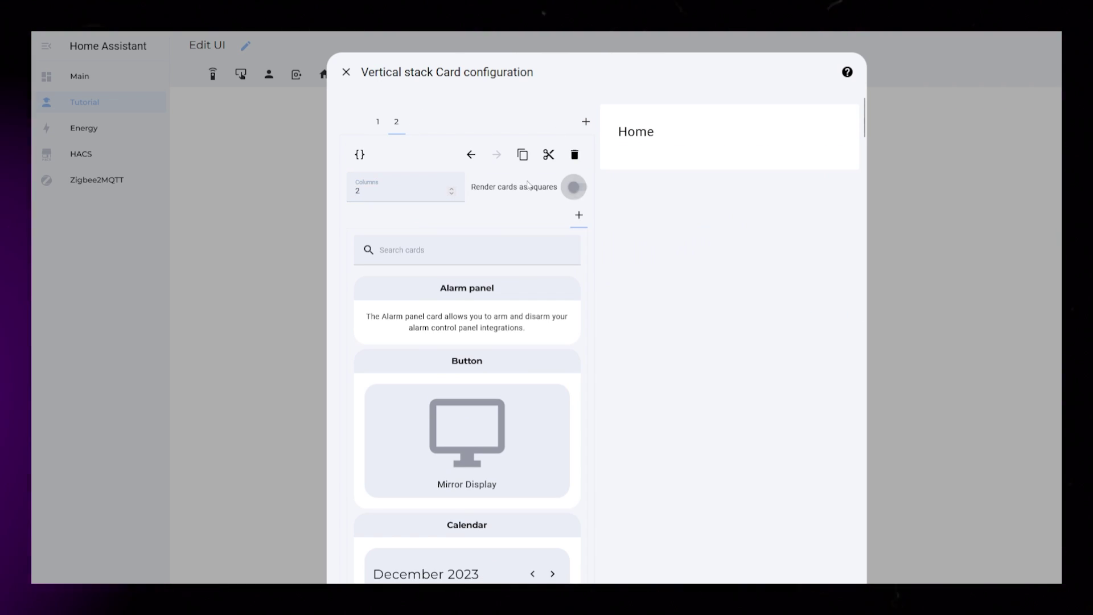
{"action": "left_click", "coordinate": [399, 250]}
{"action": "type", "text": "button"}
{"action": "left_click", "coordinate": [467, 525]}
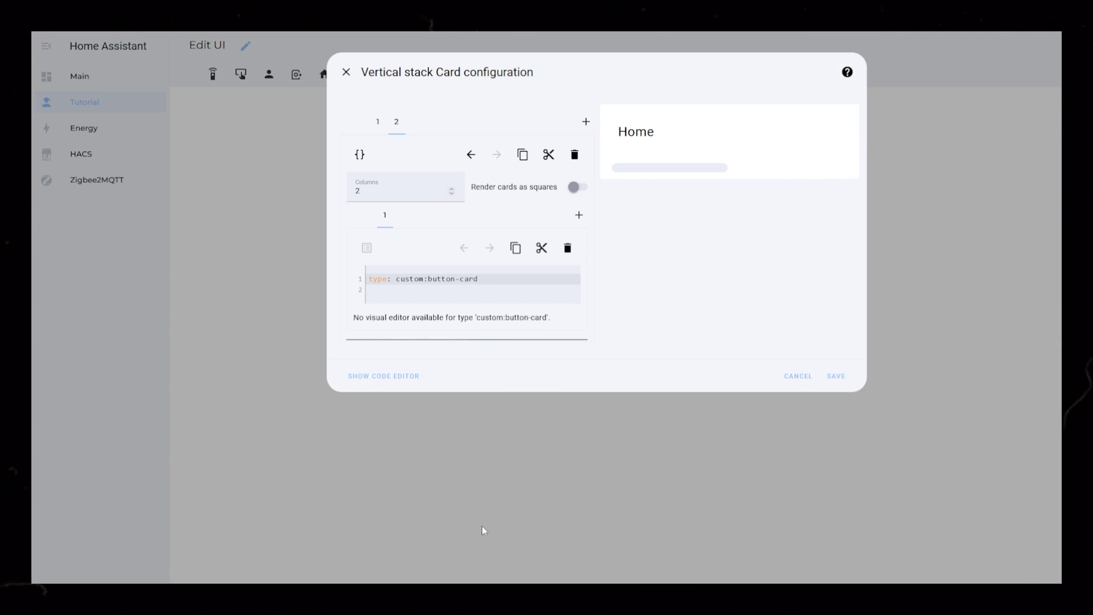
Step: Name the custom button-card "Living Room" and give it the icon mdi:sofa
{"action": "left_click", "coordinate": [410, 290]}
{"action": "type", "text": "name: "}
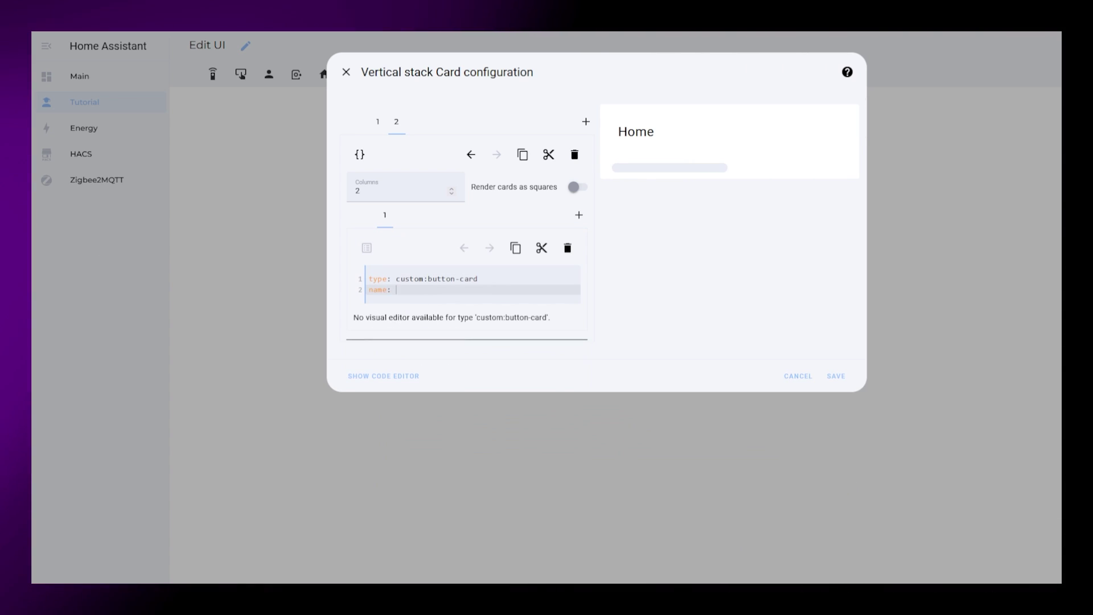
{"action": "type", "text": "Living Room"}
{"action": "key", "text": "Return"}
{"action": "type", "text": "icon: mdi:sofa"}
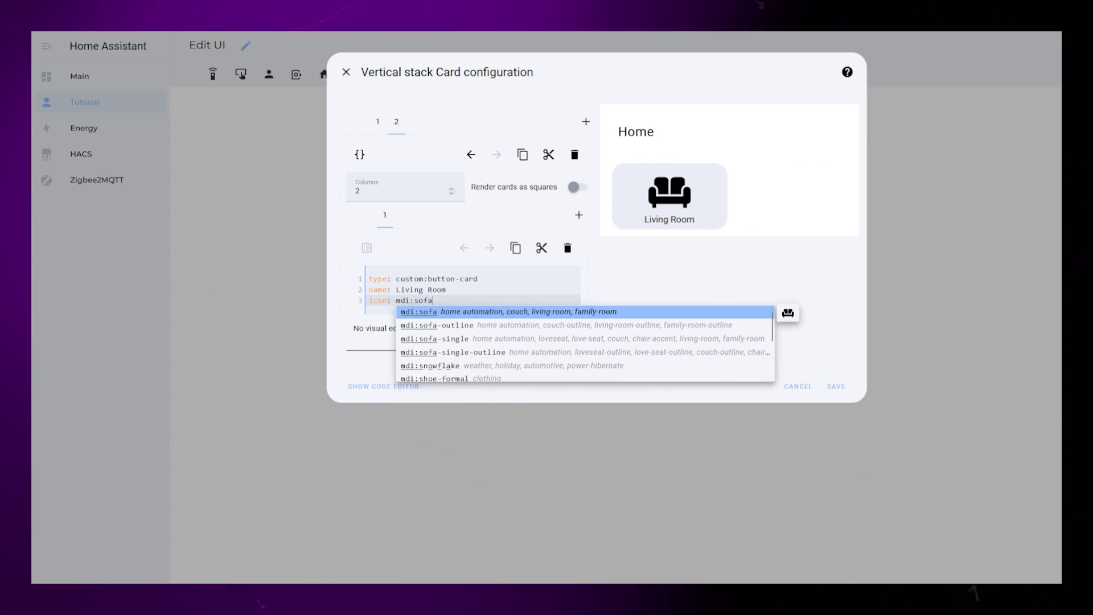
Step: Set the button-card's entity to sensor.temperatur_stue_temperature and show_state to true
{"action": "key", "text": "Return"}
{"action": "type", "text": "entity: sensor.temperature_stue_temperature"}
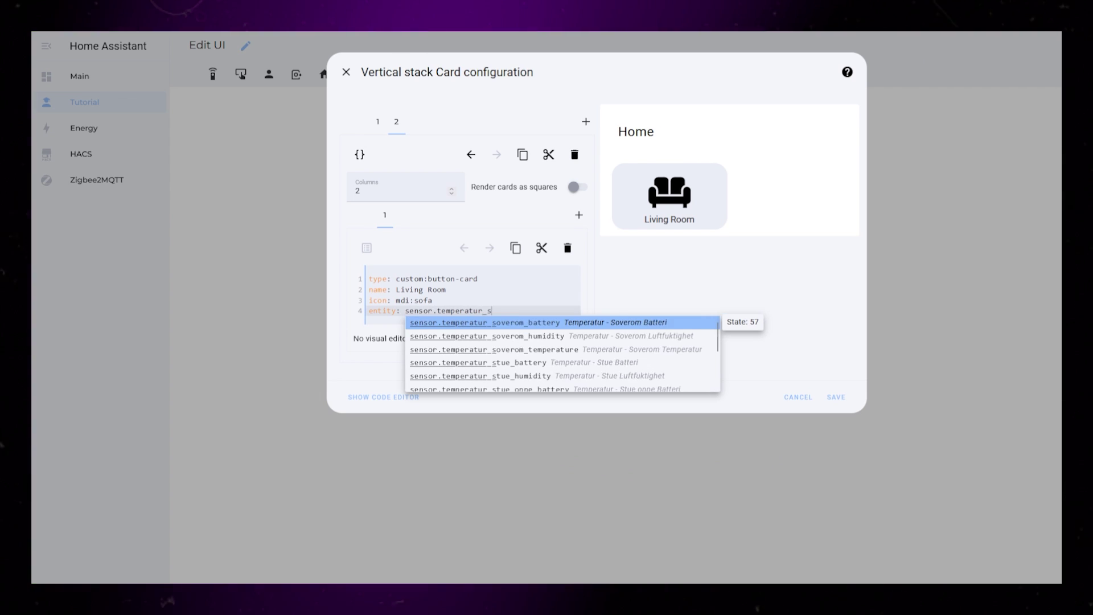
{"action": "key", "text": "Return"}
{"action": "type", "text": "show_state: true"}
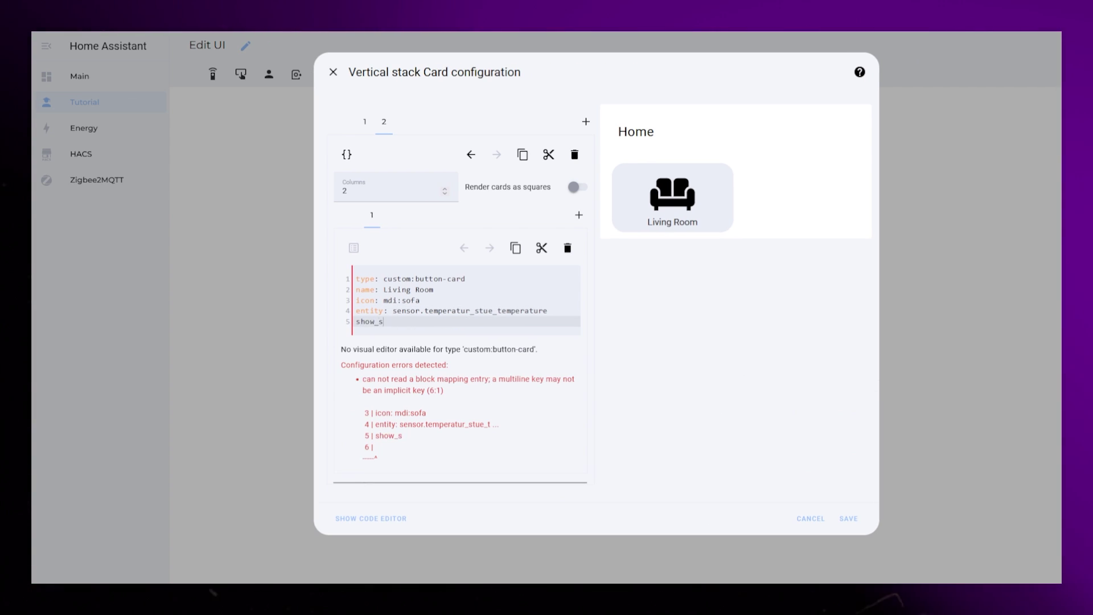
{"action": "key", "text": "Return"}
Step: Add a custom_fields block to the button-card with a btn field containing an empty card key
{"action": "key", "text": "Return"}
{"action": "type", "text": "custom_fields:"}
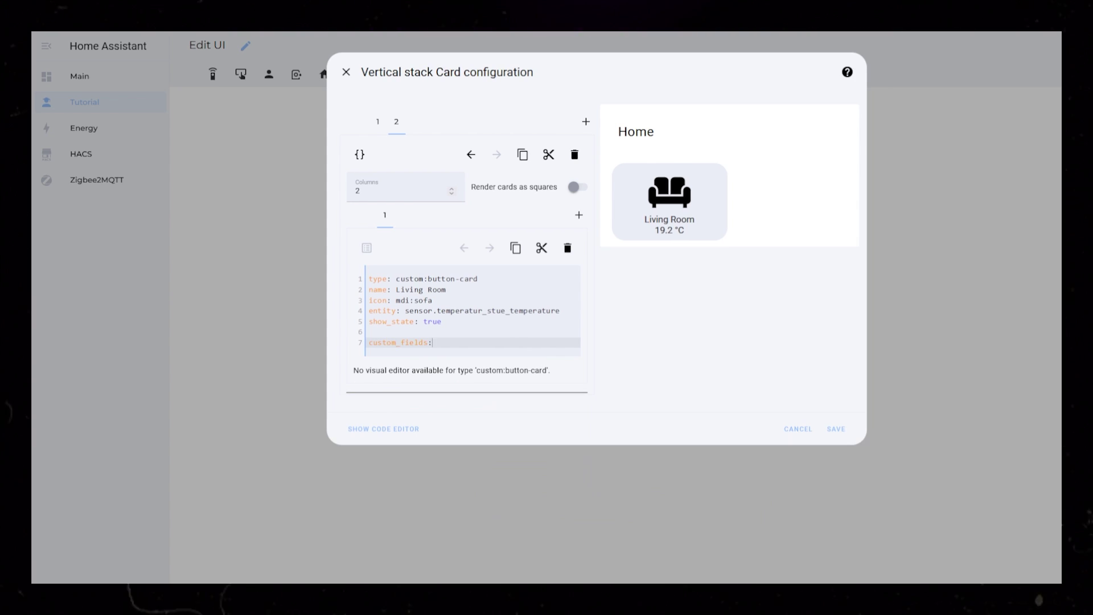
{"action": "key", "text": "Return"}
{"action": "type", "text": "btn:"}
{"action": "key", "text": "Return"}
{"action": "type", "text": "card:  "}
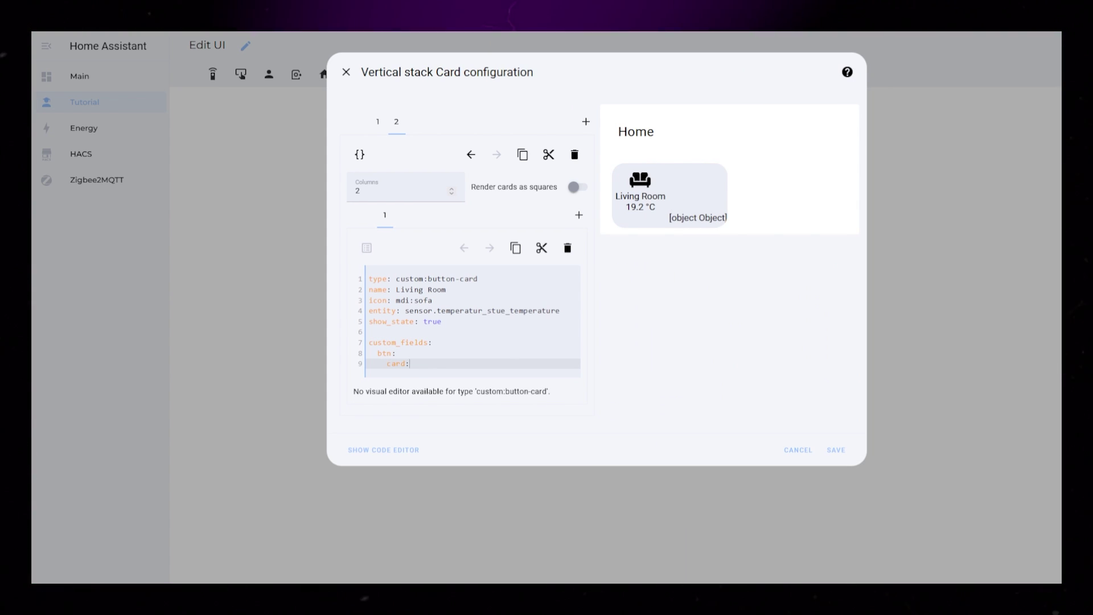
Step: Add a styles block with an empty grid section and a custom_fields section containing btn
{"action": "type", "text": "styles:"}
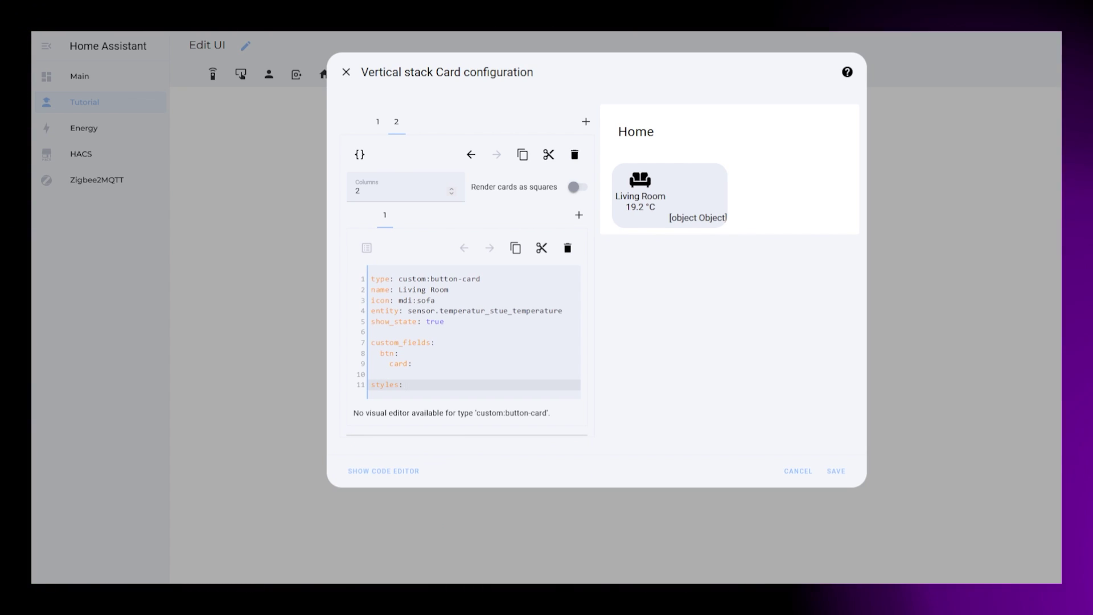
{"action": "key", "text": "Return"}
{"action": "type", "text": "grid:"}
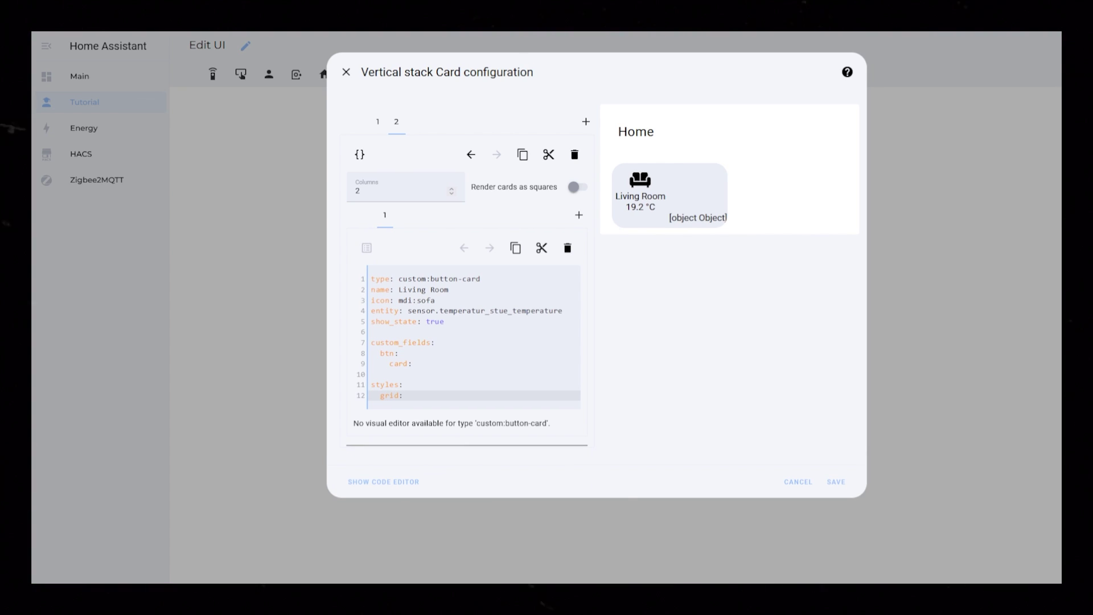
{"action": "key", "text": "Return"}
{"action": "type", "text": "custom_fields:"}
{"action": "key", "text": "Return"}
{"action": "type", "text": "btn:"}
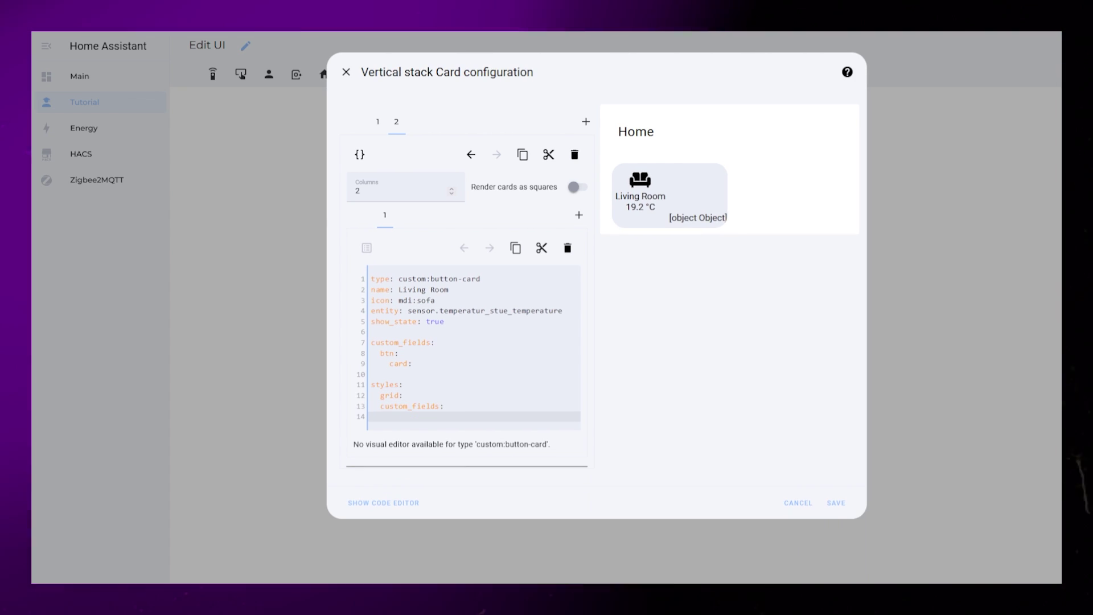
Step: Add empty icon, state, img_cell and name sections to the styles block, plus a card section directly below grid
{"action": "key", "text": "Return"}
{"action": "type", "text": "icon:   "}
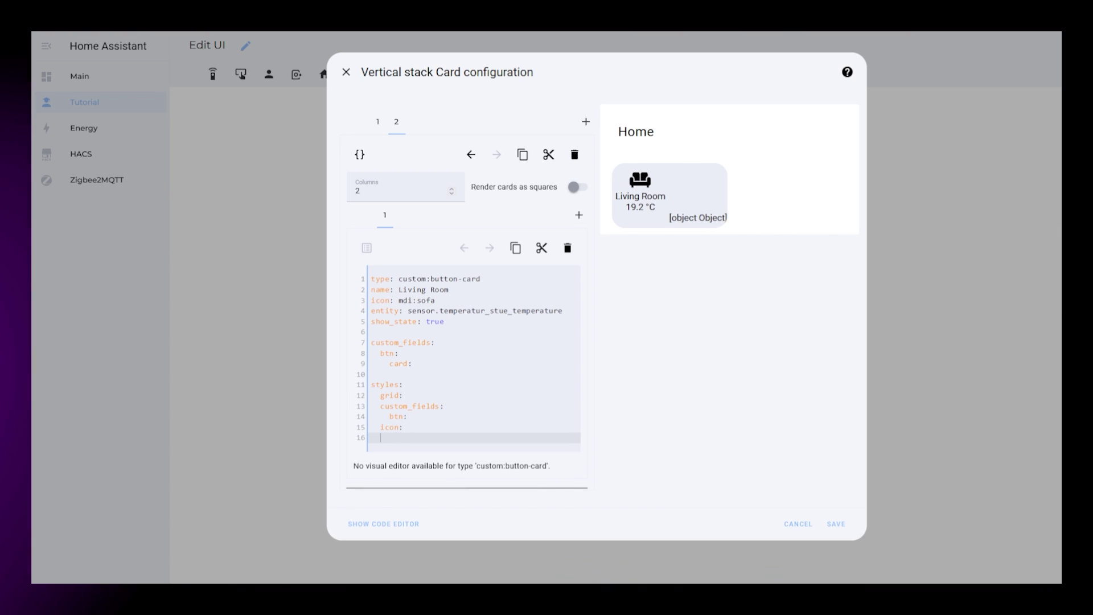
{"action": "type", "text": "state:"}
{"action": "key", "text": "Return"}
{"action": "type", "text": "img_cell:"}
{"action": "key", "text": "Return"}
{"action": "type", "text": "name"}
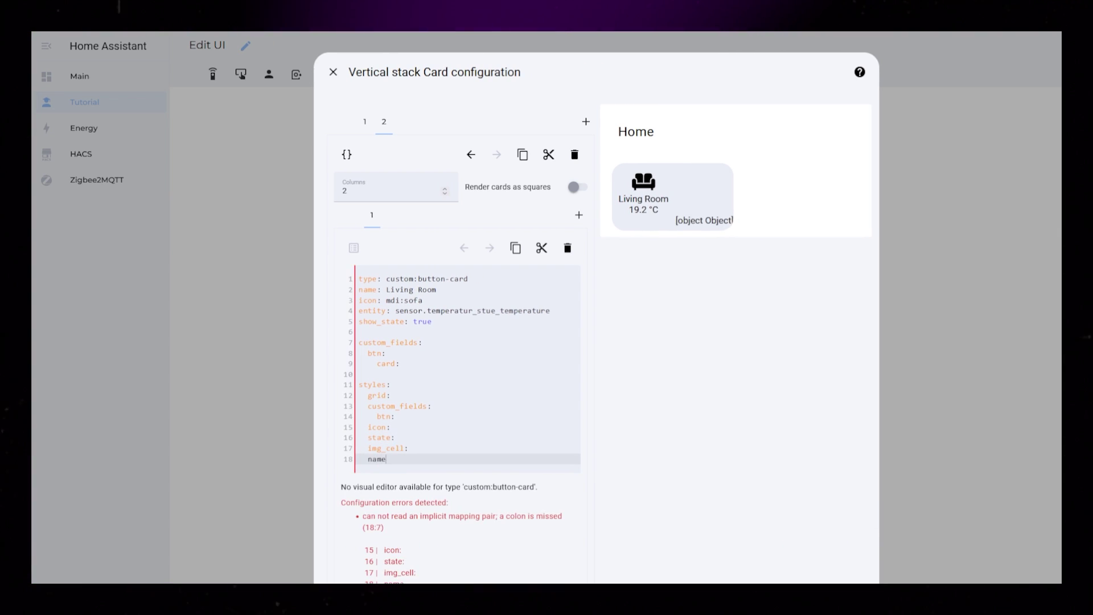
{"action": "type", "text": ":"}
{"action": "key", "text": "Return"}
{"action": "type", "text": "card:"}
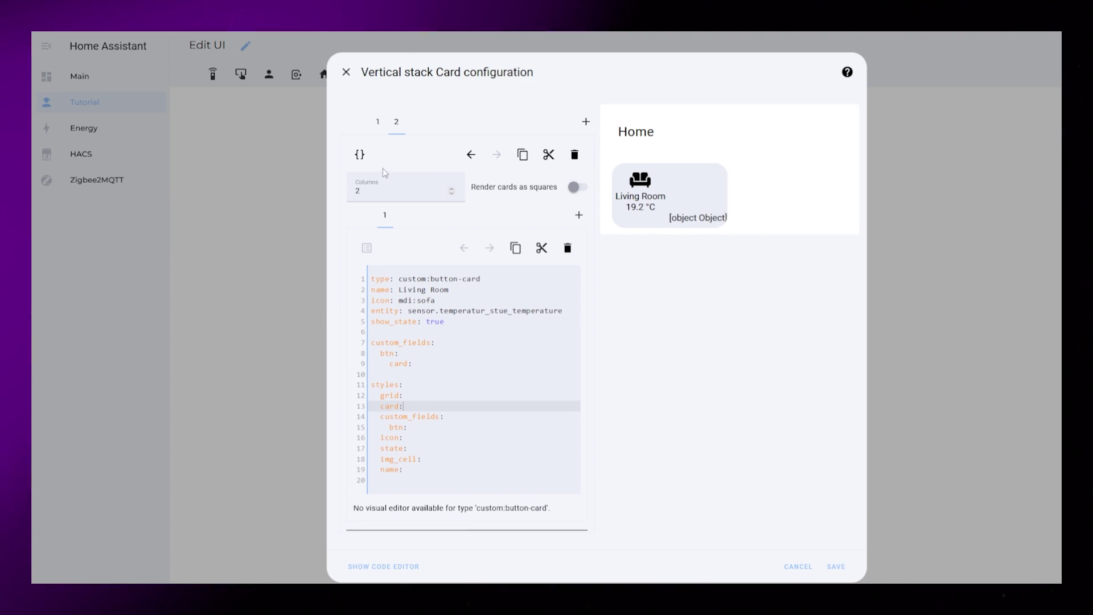
Step: Reorder the last style sections so they read name, state, img_cell, icon
{"action": "left_click_drag", "start_coordinate": [403, 437], "coordinate": [372, 437]}
{"action": "type", "text": "icon:"}
{"action": "left_click_drag", "start_coordinate": [403, 479], "coordinate": [359, 481]}
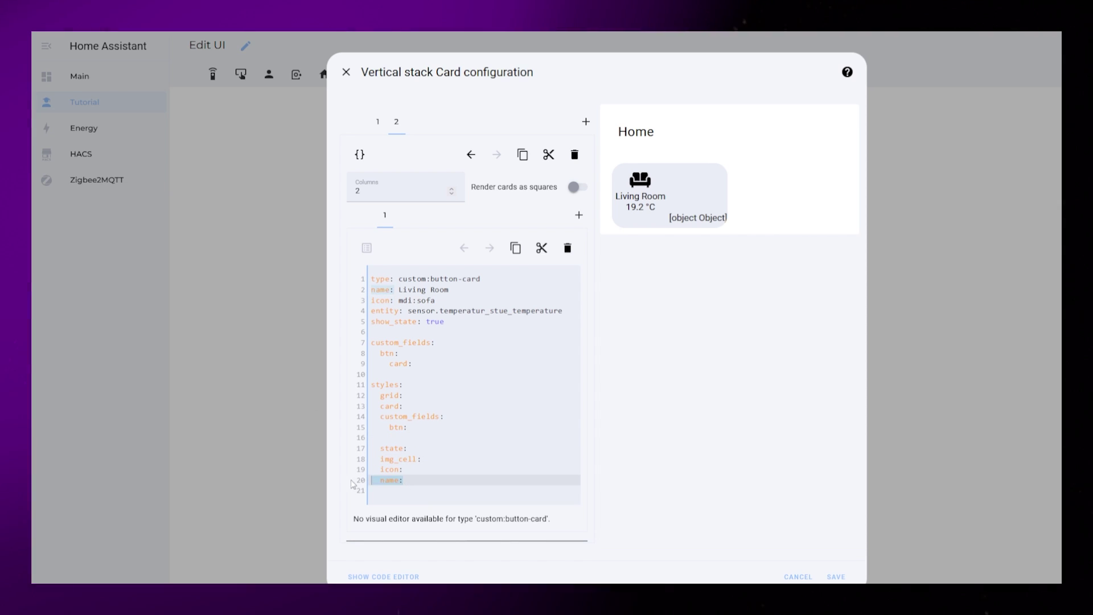
{"action": "key", "text": "ctrl+x"}
{"action": "left_click", "coordinate": [405, 437]}
{"action": "key", "text": "ctrl+v"}
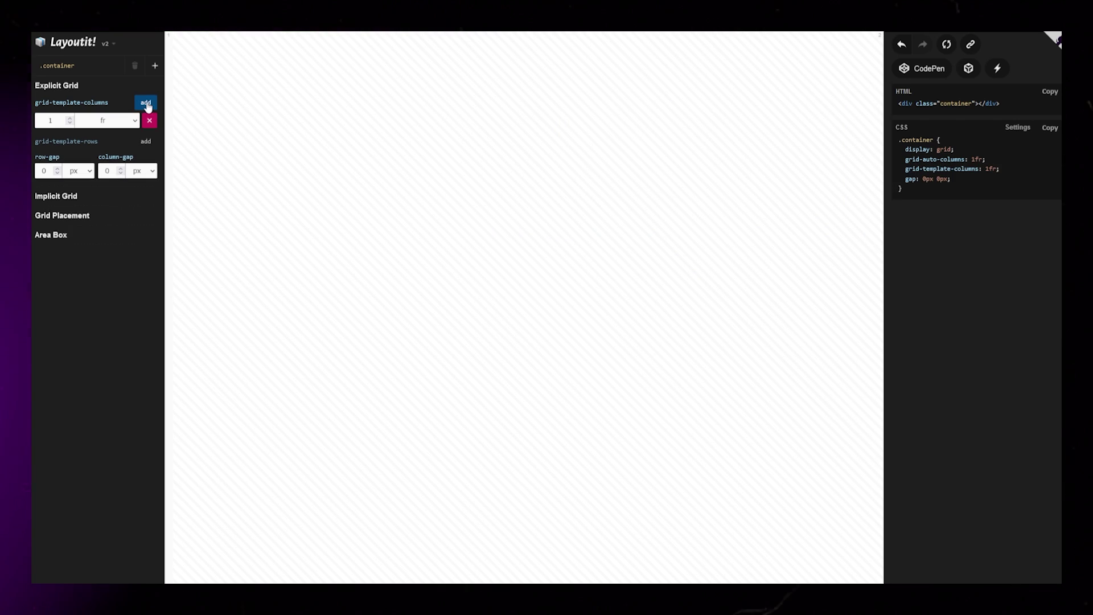
Step: Switch to Layoutit Grid and set up a layout with two columns and three rows
{"action": "left_click", "coordinate": [146, 159]}
{"action": "left_click", "coordinate": [146, 159]}
{"action": "left_click", "coordinate": [143, 161]}
Step: Create a grid area named "btn" spanning all three rows of the second column
{"action": "left_click_drag", "start_coordinate": [645, 445], "coordinate": [648, 539]}
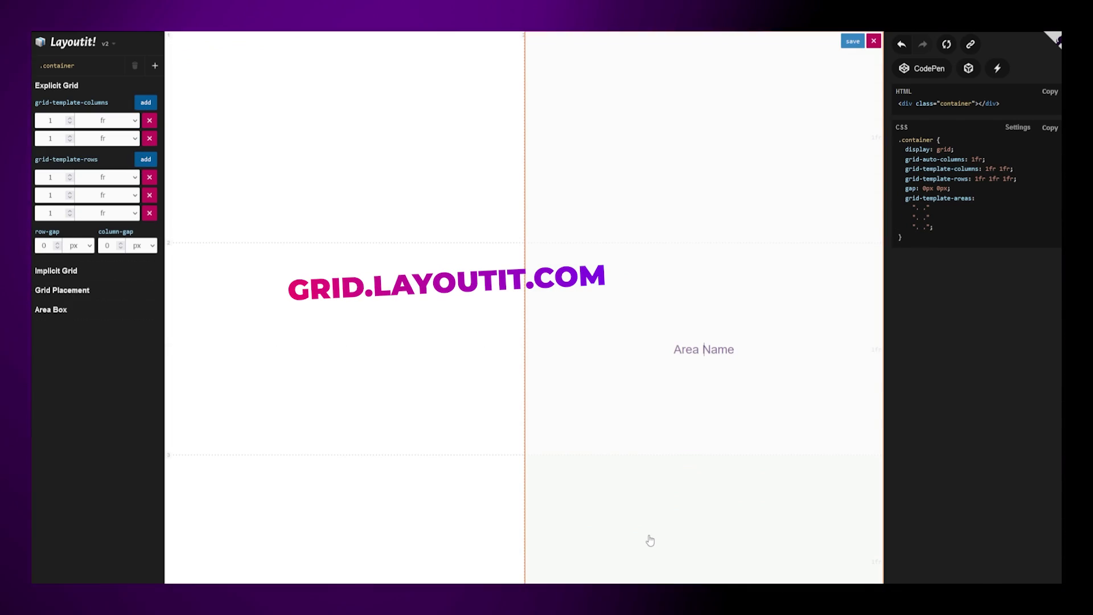
{"action": "type", "text": "btn"}
{"action": "left_click", "coordinate": [853, 41]}
Step: Create single-cell areas named "n", "s" and "i" from top to bottom in the first column
{"action": "left_click", "coordinate": [325, 122]}
{"action": "type", "text": "n"}
{"action": "left_click", "coordinate": [493, 43]}
{"action": "left_click", "coordinate": [370, 295]}
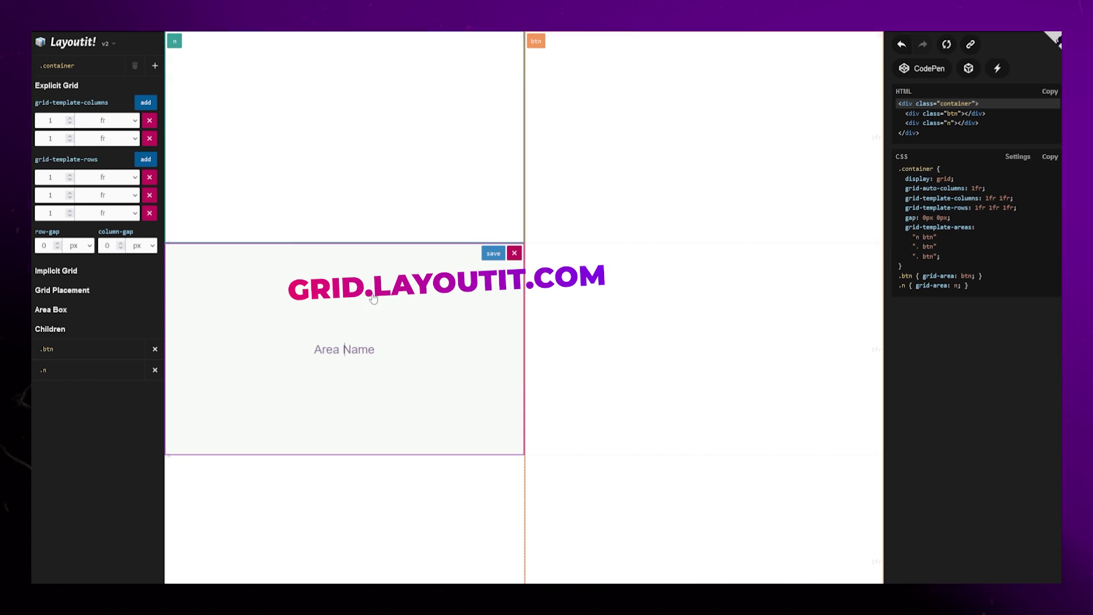
{"action": "type", "text": "s"}
{"action": "left_click", "coordinate": [493, 253]}
{"action": "left_click", "coordinate": [355, 497]}
{"action": "type", "text": "i"}
{"action": "left_click", "coordinate": [493, 465]}
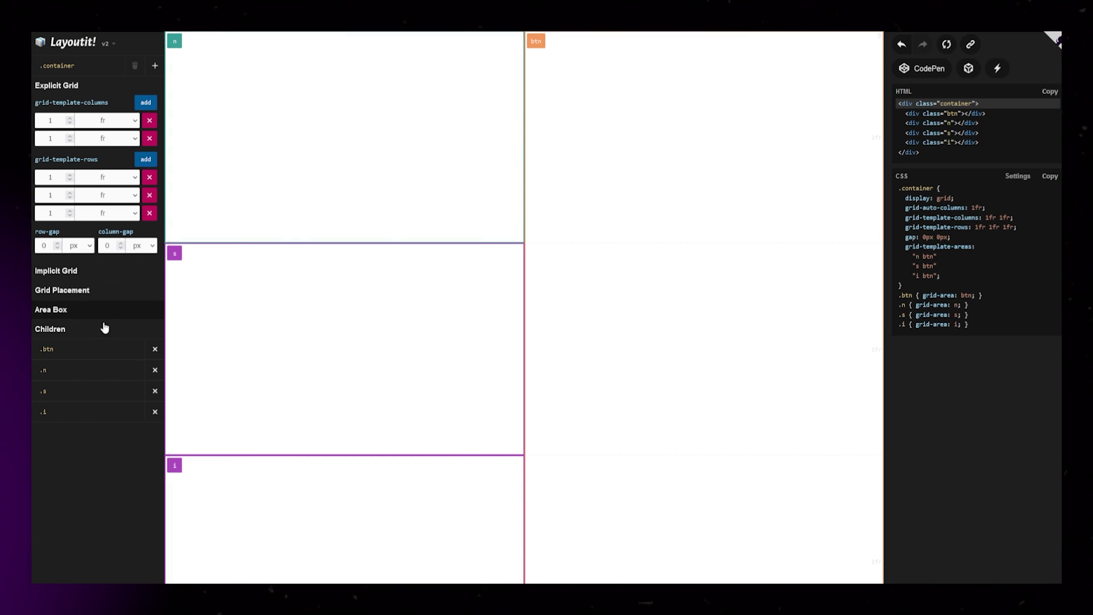
Step: Set the height of the first two grid rows to min-content
{"action": "left_click", "coordinate": [88, 370]}
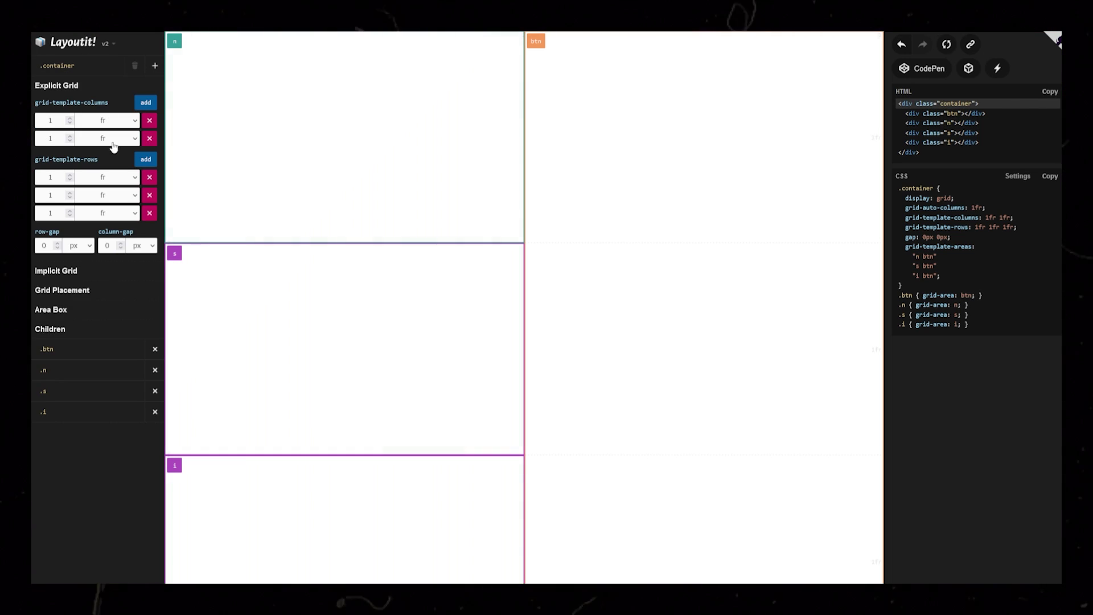
{"action": "left_click", "coordinate": [114, 177]}
{"action": "left_click", "coordinate": [111, 196]}
{"action": "left_click", "coordinate": [113, 277]}
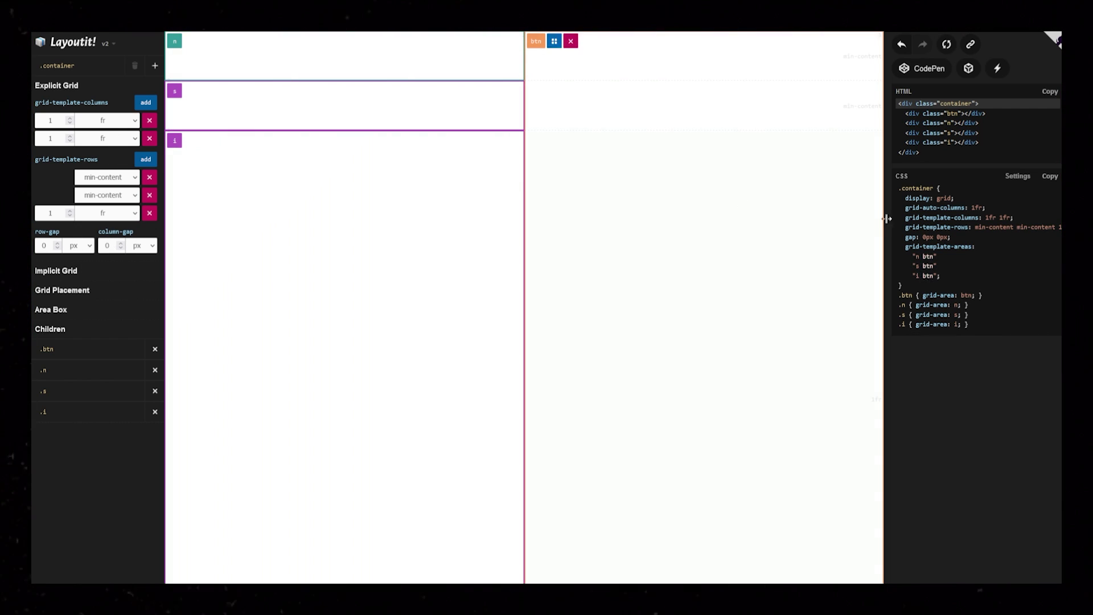
Step: Copy the grid-template-areas rule into the Home Assistant button-card's grid styles as a list item, with its areas wrapped in single quotes and no semicolon
{"action": "left_click_drag", "start_coordinate": [899, 246], "coordinate": [945, 276]}
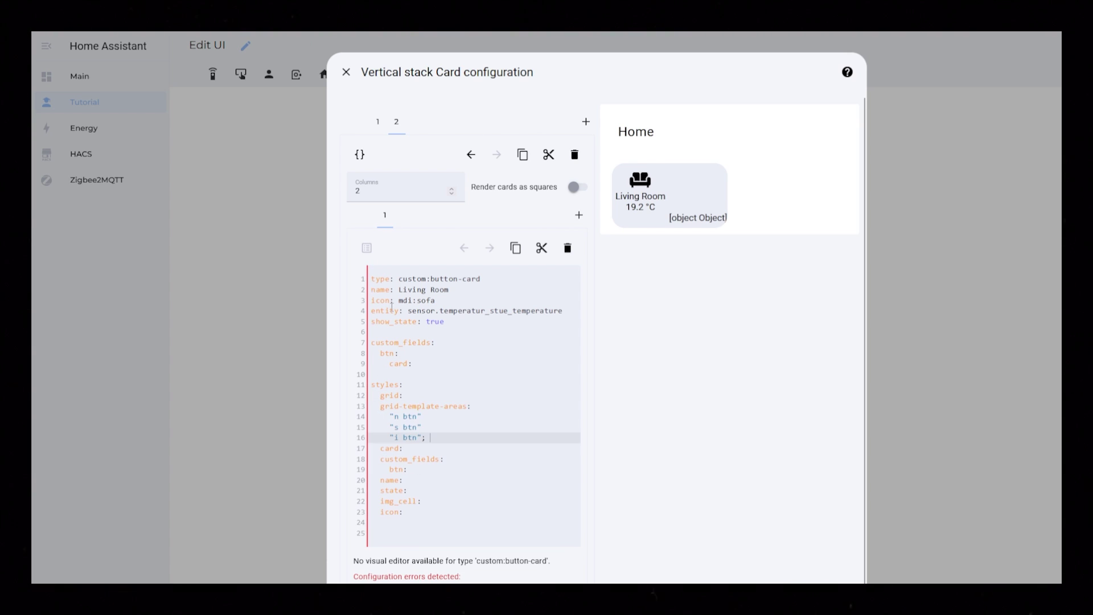
{"action": "left_click", "coordinate": [380, 406]}
{"action": "type", "text": "-"}
{"action": "left_click", "coordinate": [446, 438]}
{"action": "key", "text": "BackSpace"}
{"action": "key", "text": "BackSpace"}
{"action": "type", "text": "'"}
{"action": "left_click", "coordinate": [391, 416]}
{"action": "type", "text": "'"}
Step: Indent the grid-template-areas item under grid and join it into one line with the value '"n btn" "s btn" "i btn"'
{"action": "left_click_drag", "start_coordinate": [438, 438], "coordinate": [486, 419]}
{"action": "key", "text": "Tab"}
{"action": "key", "text": "Tab"}
{"action": "left_click", "coordinate": [458, 439]}
{"action": "left_click_drag", "start_coordinate": [408, 417], "coordinate": [499, 405]}
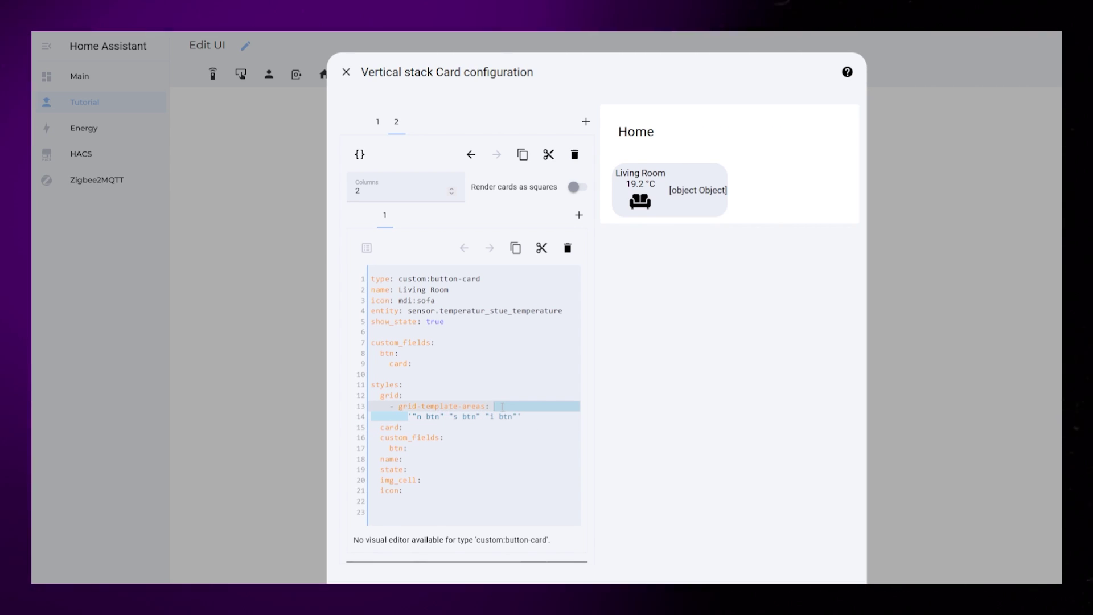
{"action": "key", "text": "End"}
Step: Copy the grid-template-columns and grid-template-rows rules from Layoutit into the button-card's styles below grid-template-areas
{"action": "key", "text": "Return"}
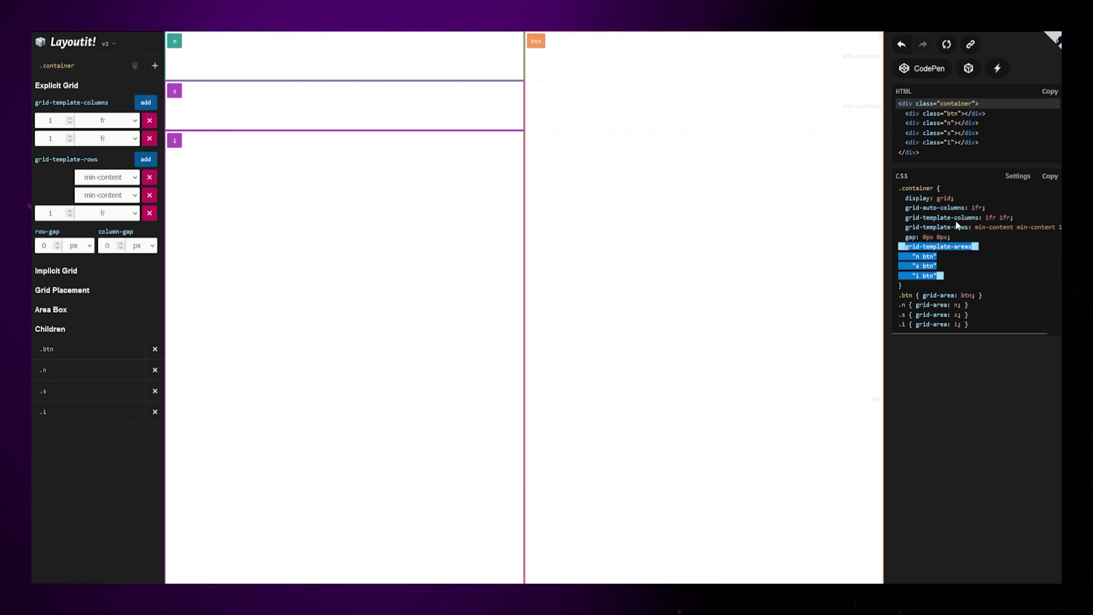
{"action": "left_click_drag", "start_coordinate": [898, 217], "coordinate": [1022, 227]}
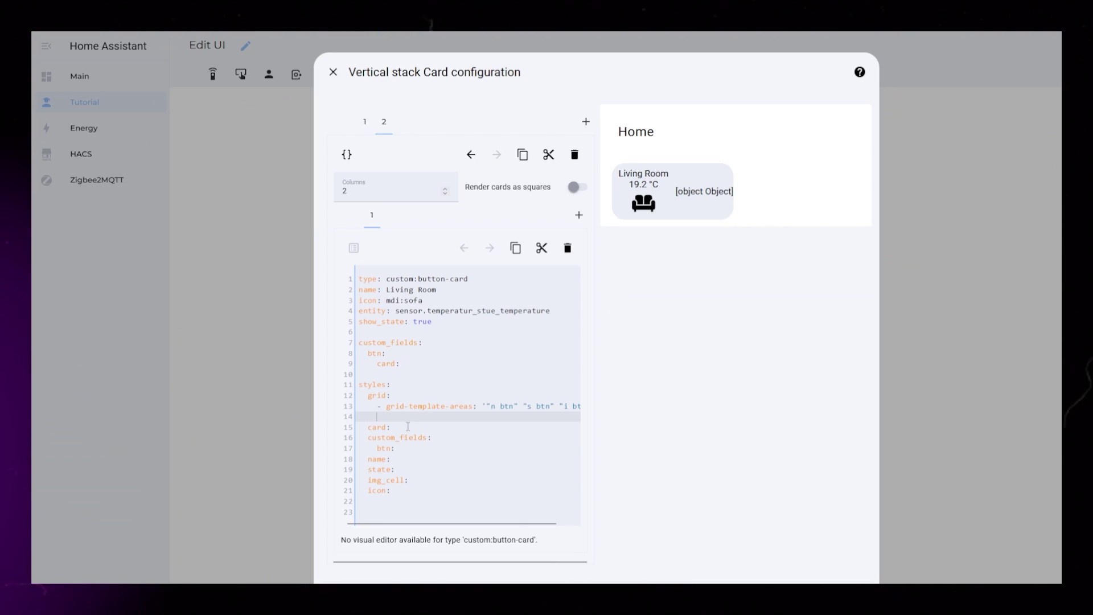
{"action": "key", "text": "ctrl+v"}
Step: Format the pasted columns and rows rules as indented list items under grid and remove their trailing semicolons
{"action": "key", "text": "Up"}
{"action": "key", "text": "Home"}
{"action": "type", "text": "-"}
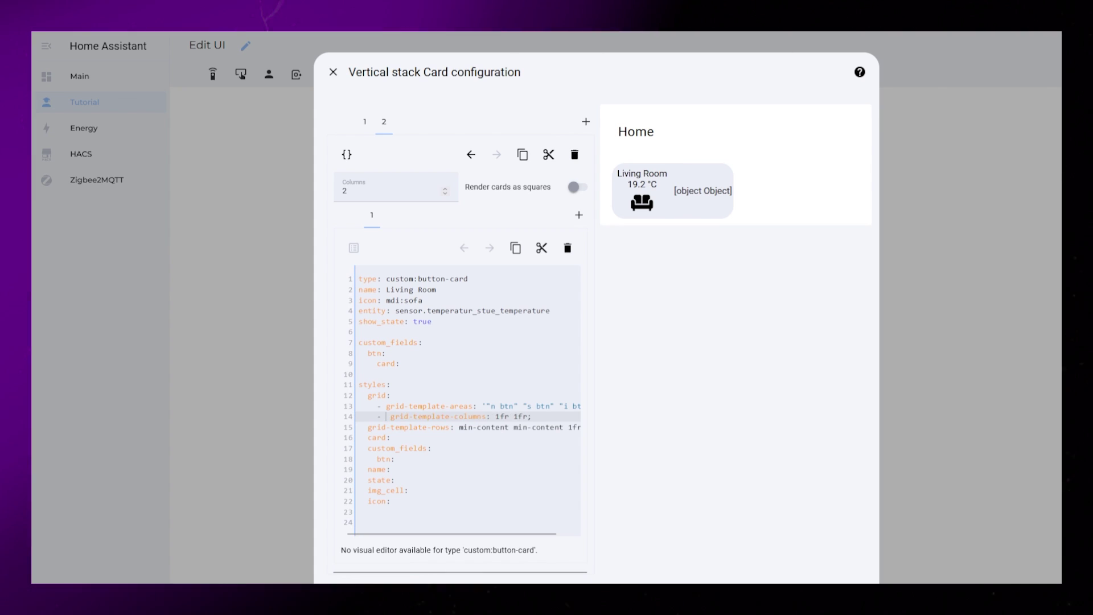
{"action": "key", "text": "BackSpace"}
{"action": "key", "text": "Down"}
{"action": "key", "text": "Tab"}
{"action": "left_click", "coordinate": [541, 416]}
{"action": "key", "text": "BackSpace"}
{"action": "left_click_drag", "start_coordinate": [531, 427], "coordinate": [605, 434]}
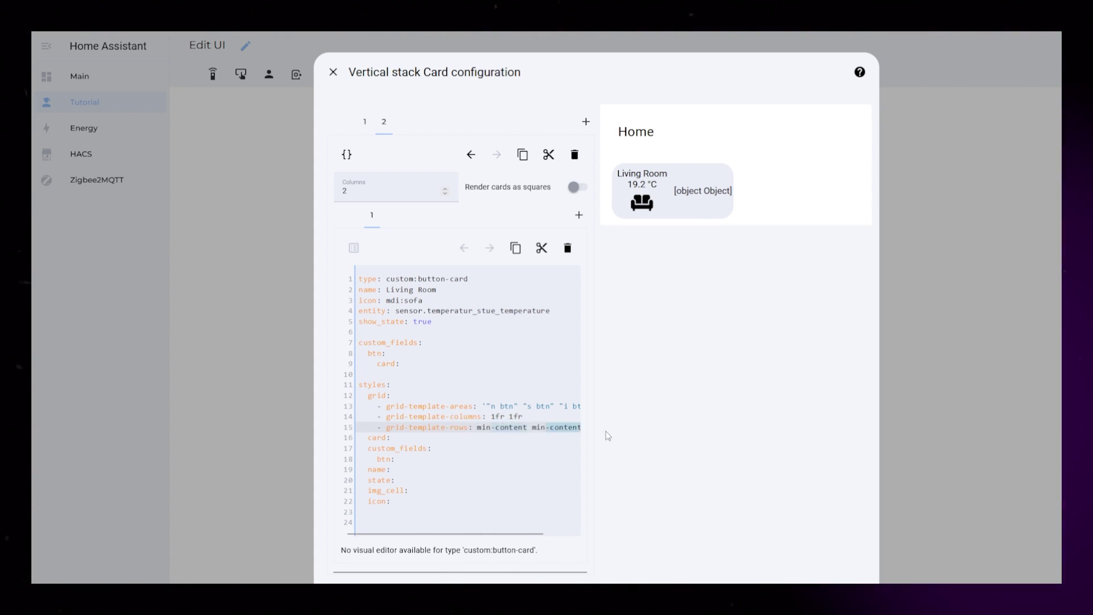
{"action": "left_click", "coordinate": [580, 427]}
{"action": "key", "text": "BackSpace"}
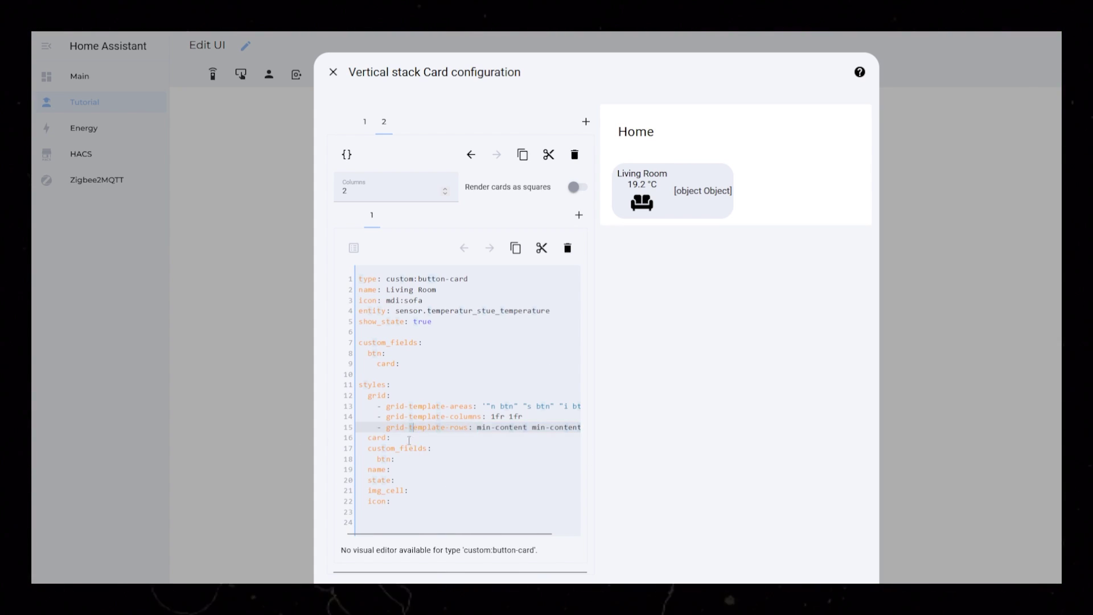
Step: Add a padding of 22px to the card section of the styles
{"action": "left_click", "coordinate": [409, 440]}
{"action": "key", "text": "Return"}
{"action": "type", "text": "- padding:"}
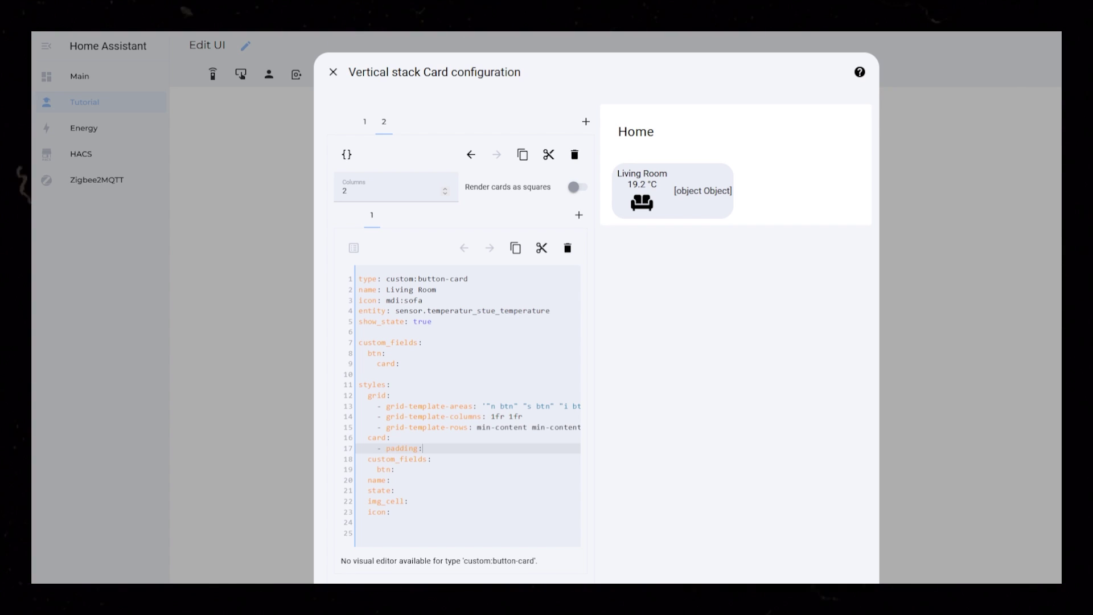
{"action": "type", "text": " 22px"}
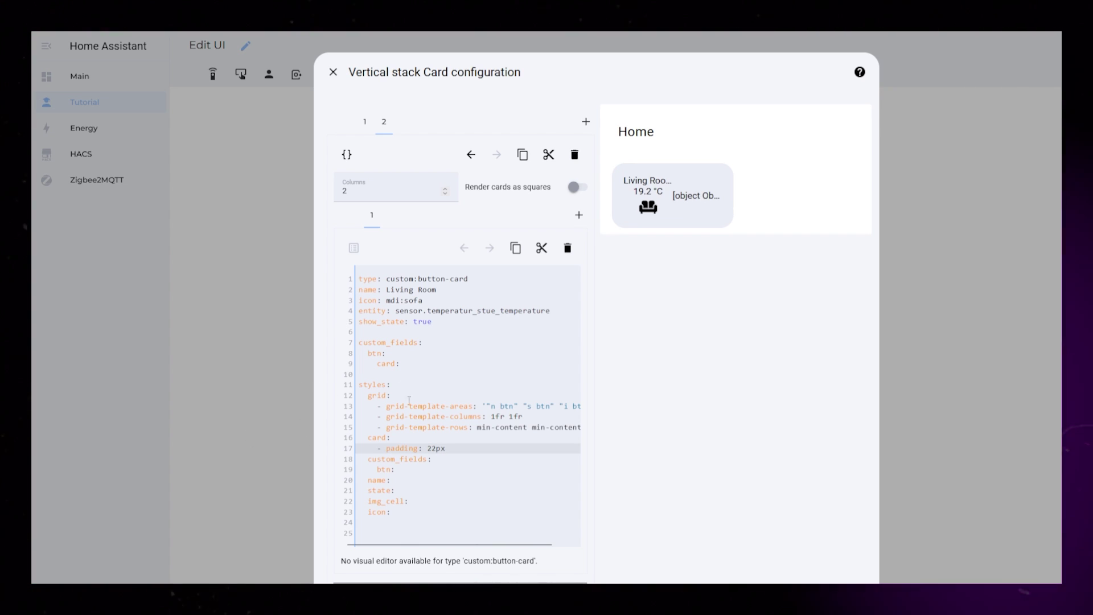
Step: Add justify-content: end to the btn custom field, and justify-self: start and align-self: start to the name styles
{"action": "type", "text": " justify-content:"}
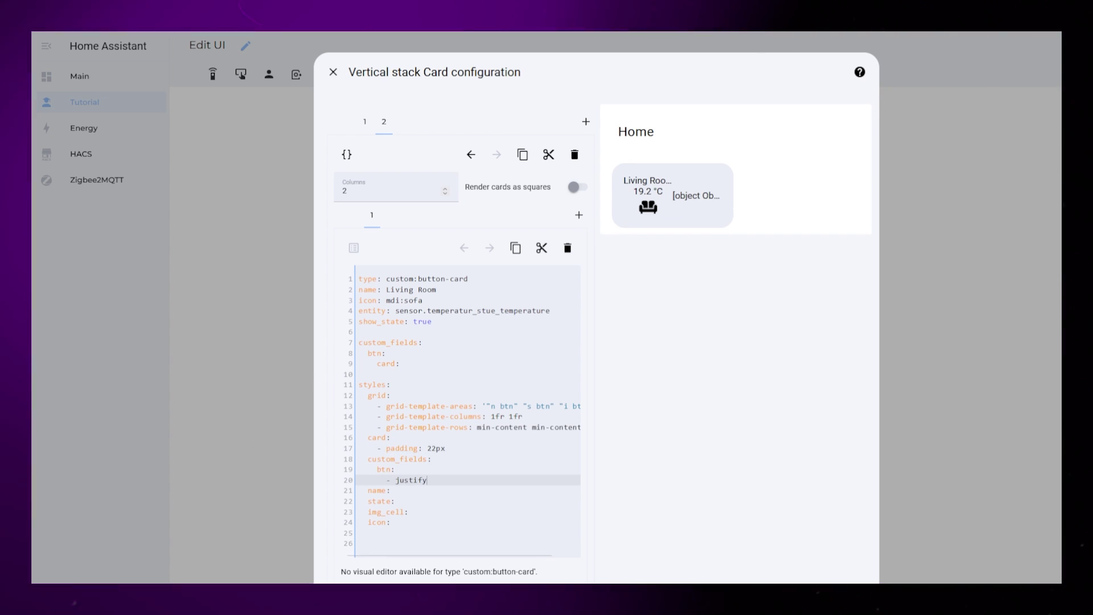
{"action": "left_click", "coordinate": [444, 490]}
{"action": "key", "text": "Return"}
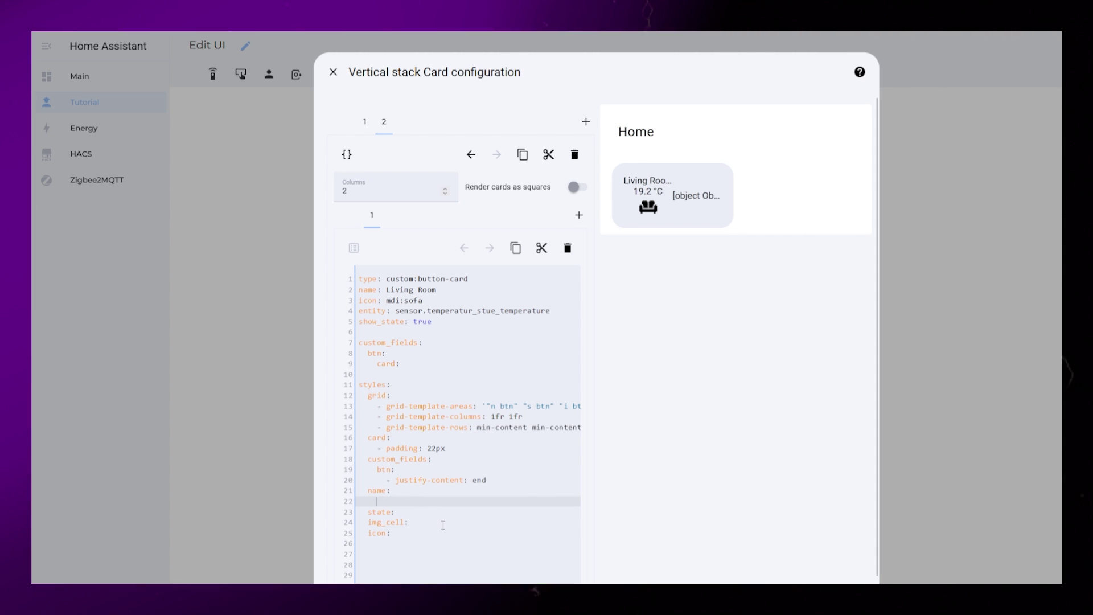
{"action": "type", "text": "- justify-self: start"}
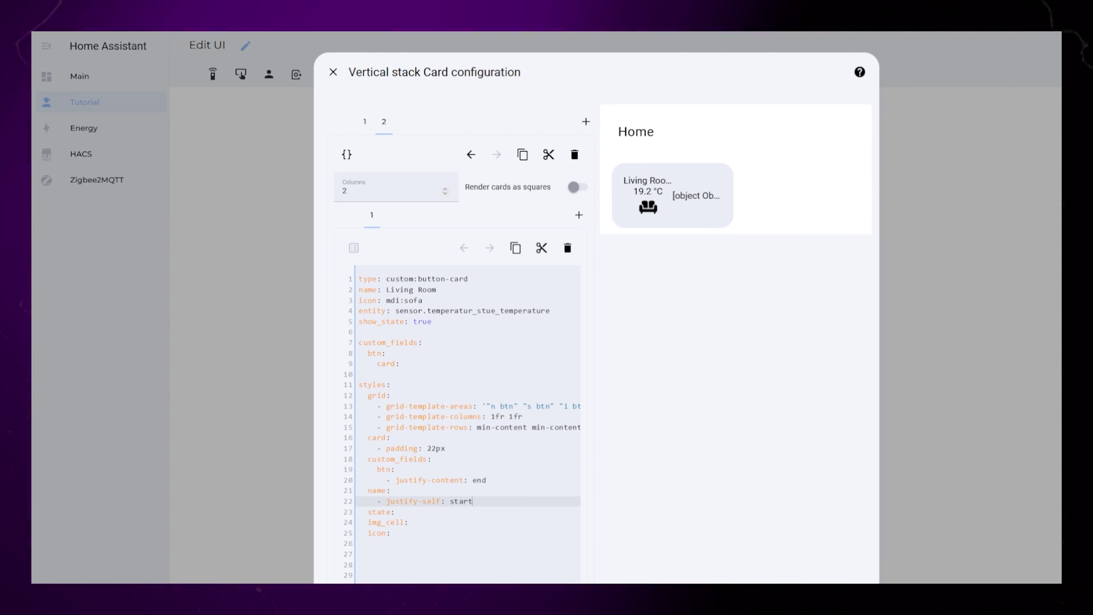
{"action": "key", "text": "Return"}
{"action": "type", "text": "- align-self: start"}
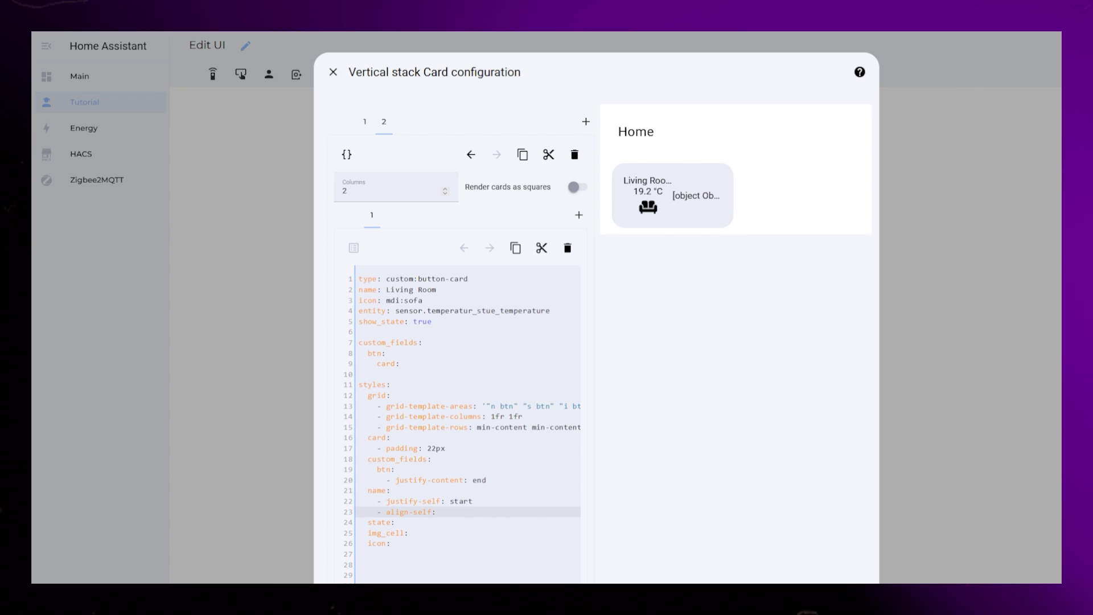
Step: Add a font-size of 18px, a font-weight of 500 and the color black to the name styles
{"action": "key", "text": "Return"}
{"action": "type", "text": "- font-size: 18px"}
{"action": "key", "text": "Return"}
{"action": "type", "text": "-"}
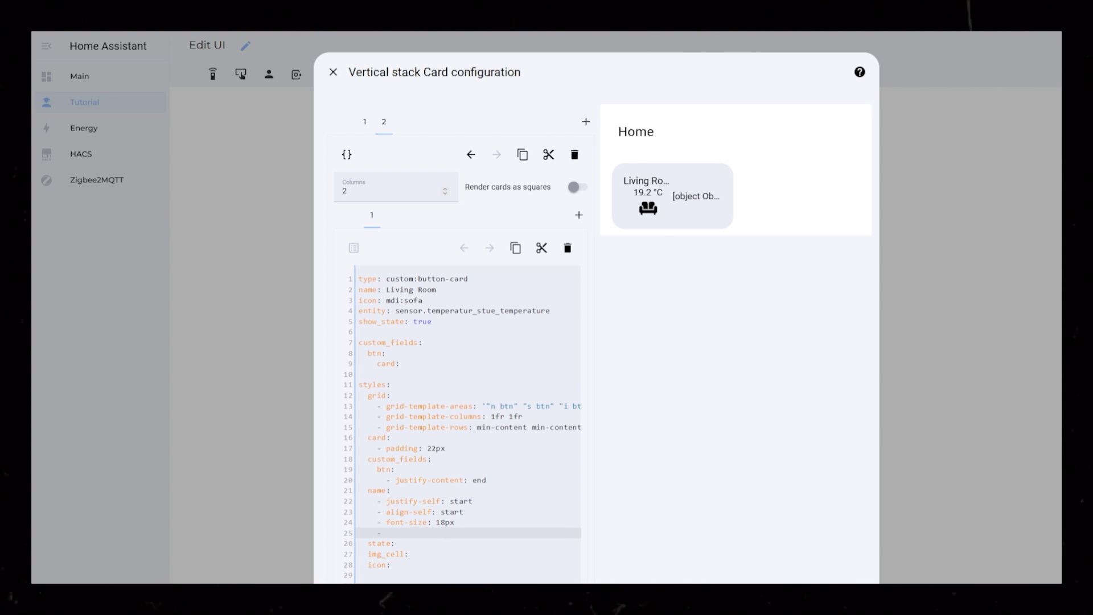
{"action": "type", "text": " font-weight: 500"}
{"action": "key", "text": "Return"}
{"action": "type", "text": "- color: black"}
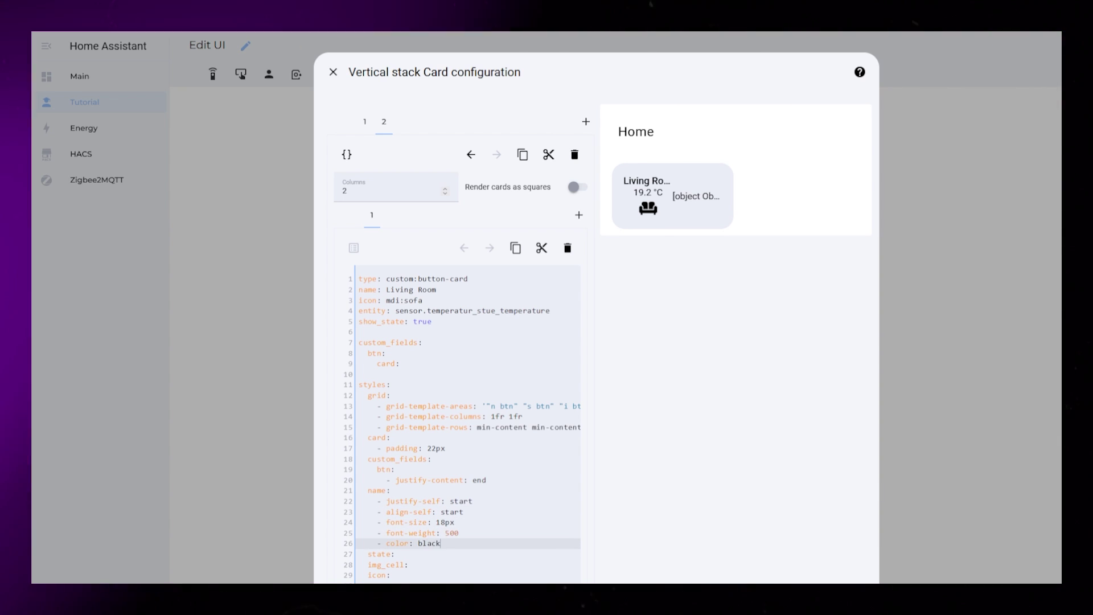
Step: Copy the name's justify-self, align-self and font-size rules into the state section and set its font-size to 14px
{"action": "left_click", "coordinate": [422, 554]}
{"action": "key", "text": "Return"}
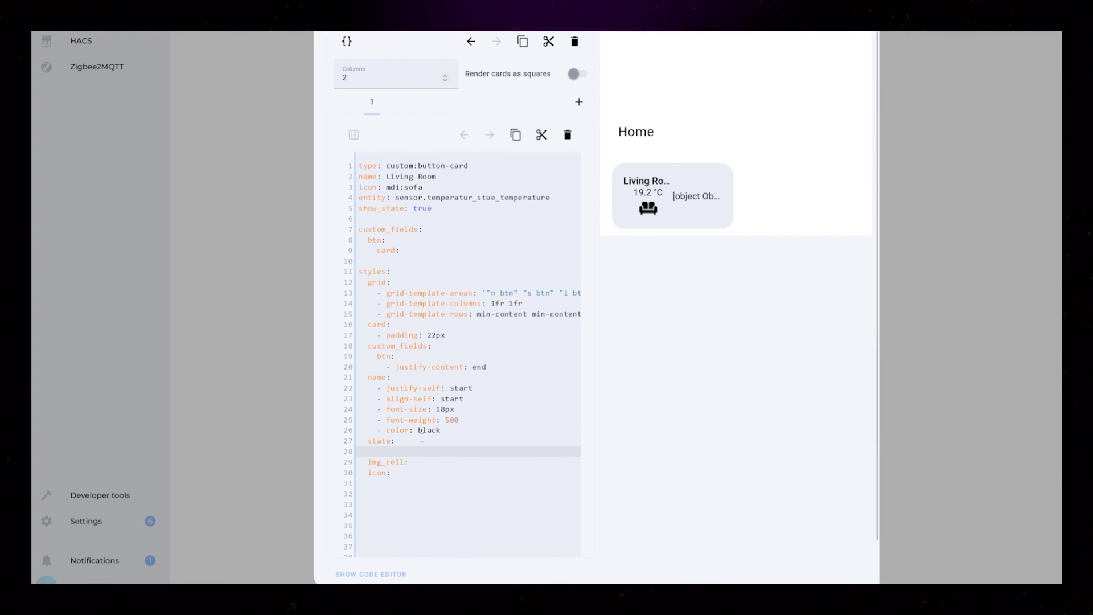
{"action": "left_click_drag", "start_coordinate": [454, 409], "coordinate": [340, 391]}
{"action": "key", "text": "ctrl+c"}
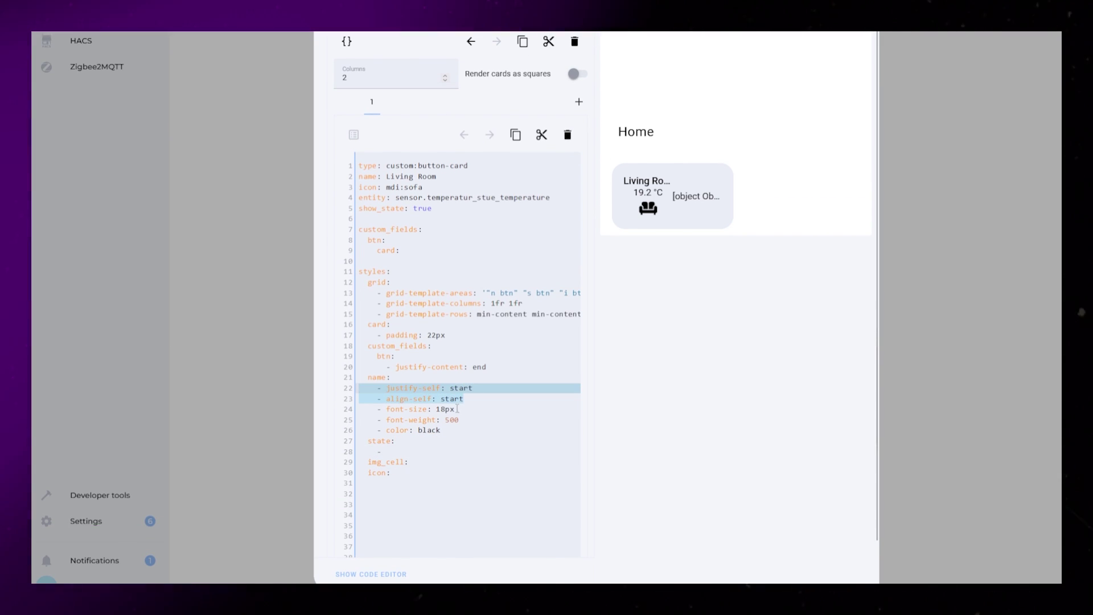
{"action": "left_click", "coordinate": [392, 450]}
{"action": "key", "text": "ctrl+v"}
{"action": "left_click", "coordinate": [447, 473]}
{"action": "key", "text": "BackSpace"}
{"action": "type", "text": "4"}
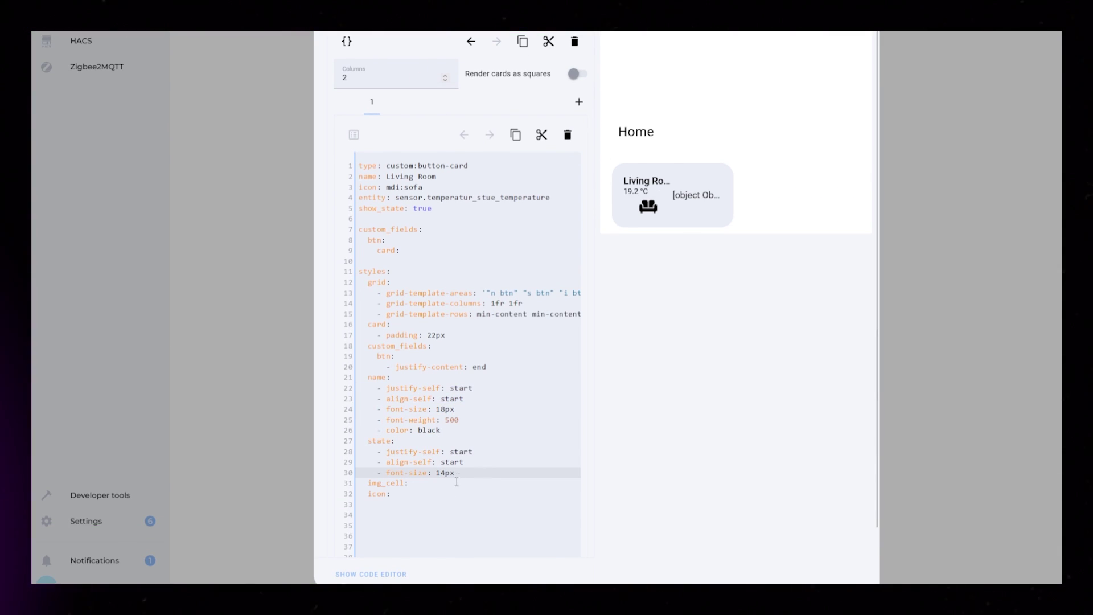
Step: Add an opacity of '0.7' to the state styles
{"action": "key", "text": "End"}
{"action": "key", "text": "Return"}
{"action": "type", "text": "-"}
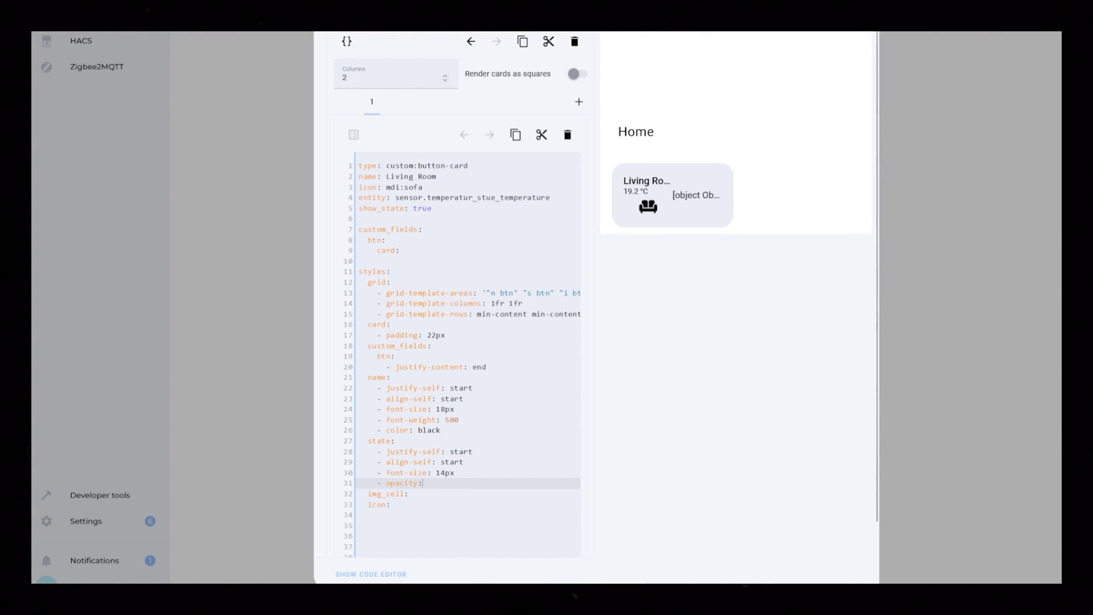
{"action": "type", "text": " opacity: '0.7"}
Step: Move the empty img_cell and icon sections to directly below the grid rules in the styles
{"action": "key", "text": "Return"}
{"action": "key", "text": "Up"}
{"action": "type", "text": "img_cell:   icon:"}
Step: Add justify-content: start and position: absolute to the img_cell styles
{"action": "left_click", "coordinate": [437, 327]}
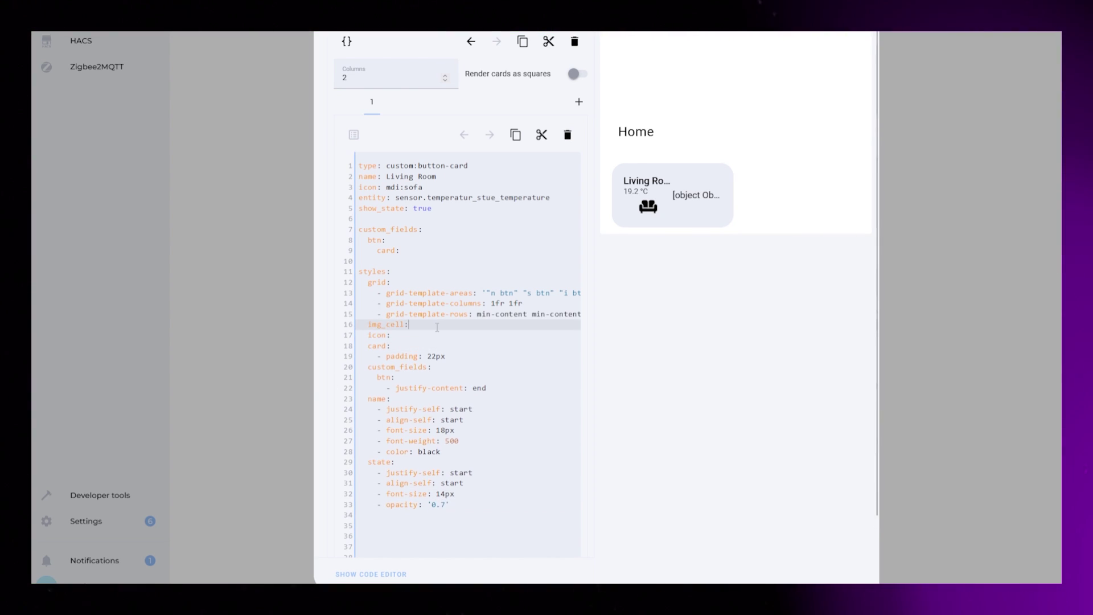
{"action": "type", "text": "- justify-content: start     - "}
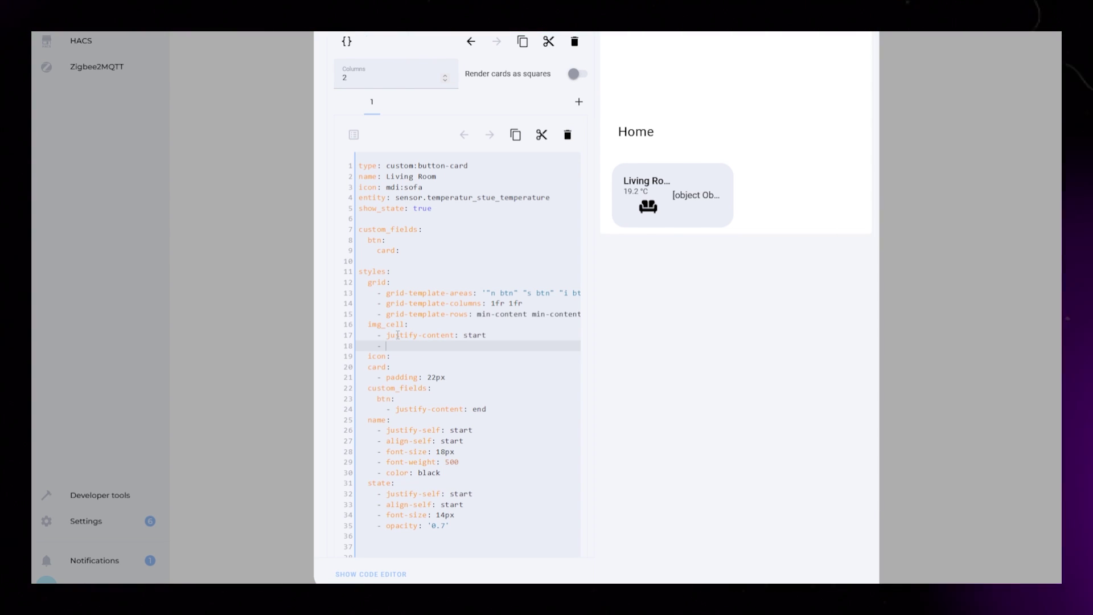
{"action": "type", "text": "position: absolute     "}
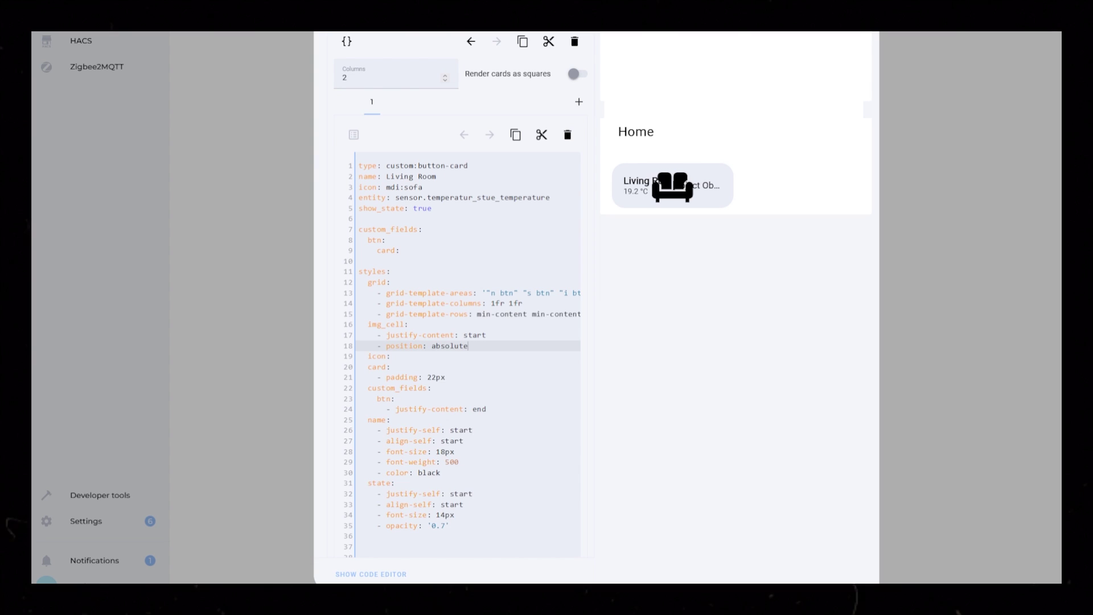
{"action": "type", "text": "- "}
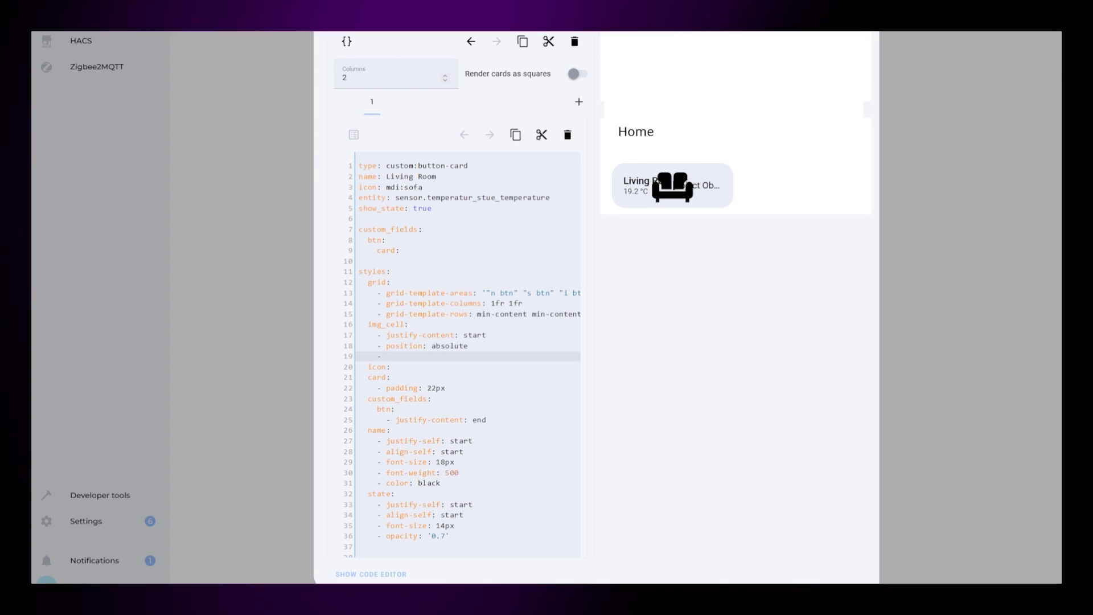
Step: Set the img_cell's width and height to 100px and its left and bottom offsets to 0
{"action": "type", "text": "width: 100px"}
{"action": "key", "text": "Return"}
{"action": "type", "text": "- height:"}
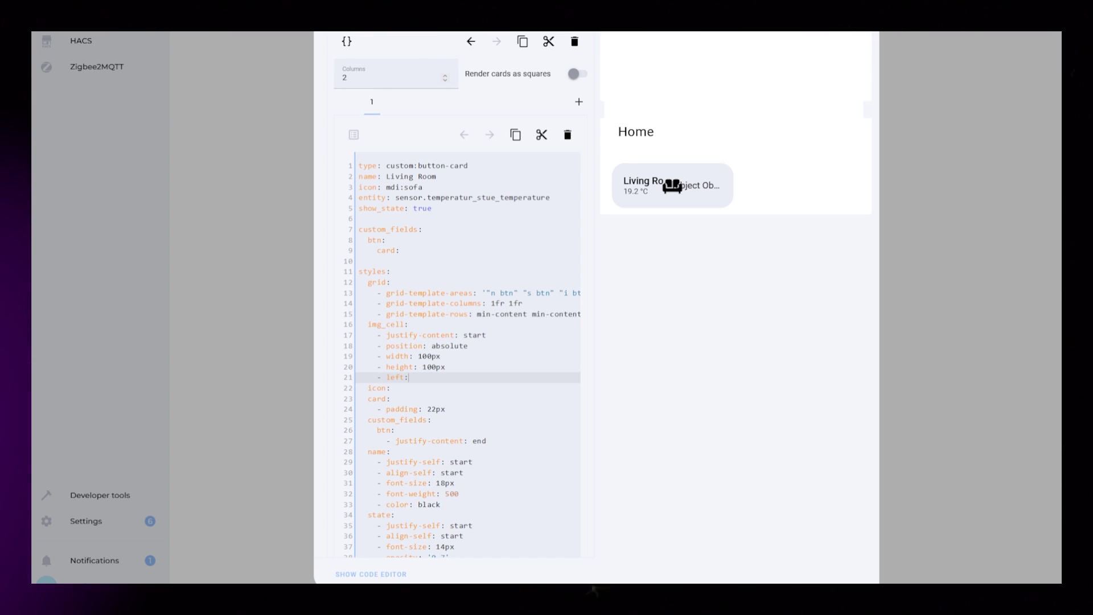
{"action": "type", "text": " 10"}
{"action": "key", "text": "Return"}
{"action": "type", "text": "- bottom: 0"}
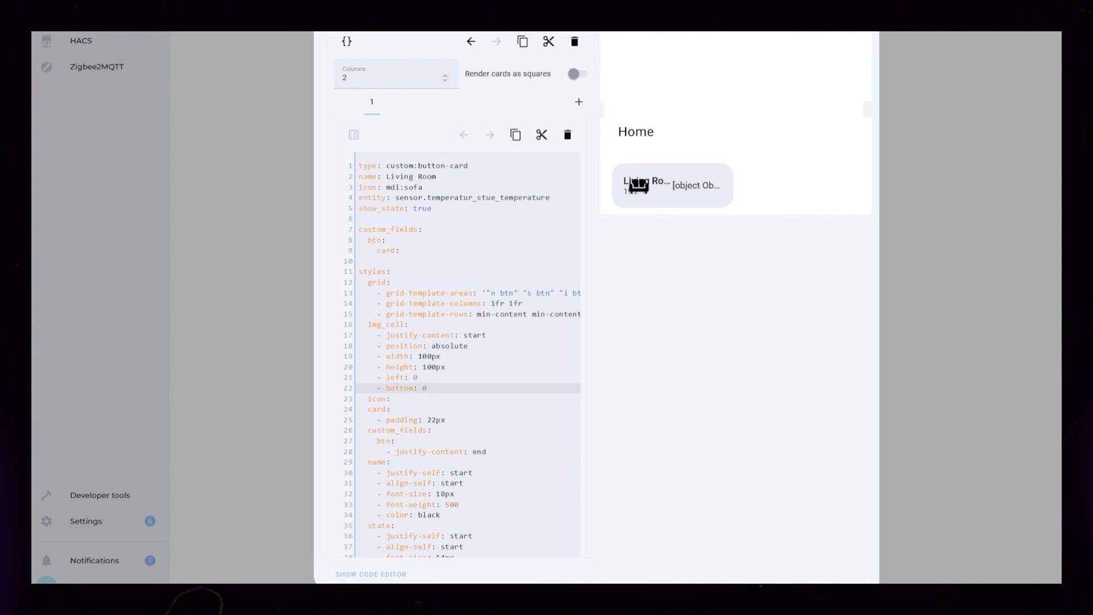
Step: Add a margin of 0 0 -30px -30px to the img_cell styles
{"action": "left_click_drag", "start_coordinate": [456, 419], "coordinate": [377, 420]}
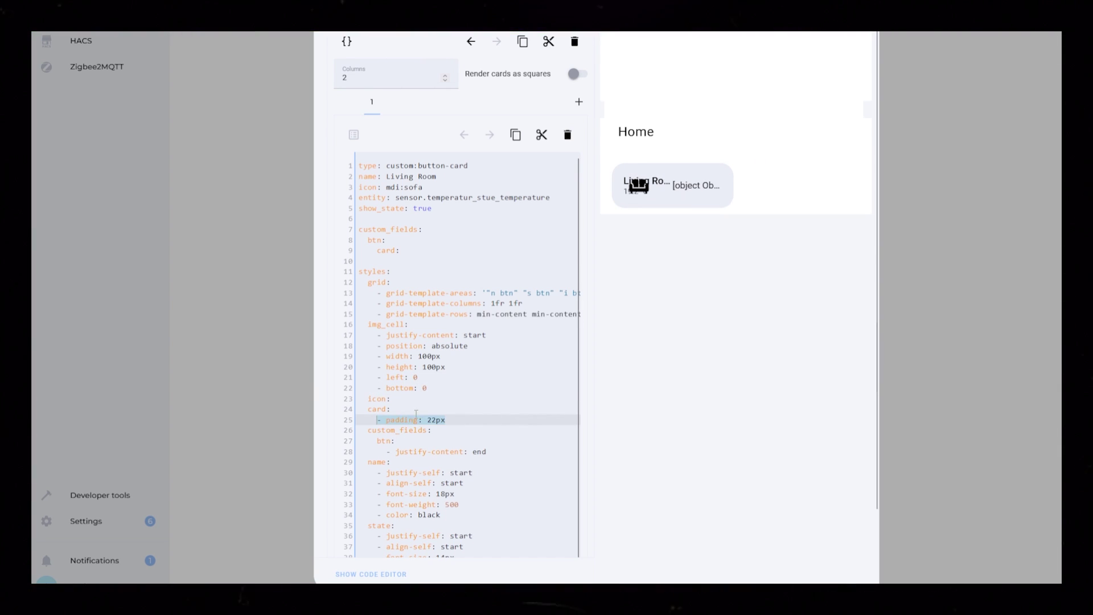
{"action": "left_click", "coordinate": [447, 388]}
{"action": "key", "text": "Return"}
{"action": "type", "text": "- "}
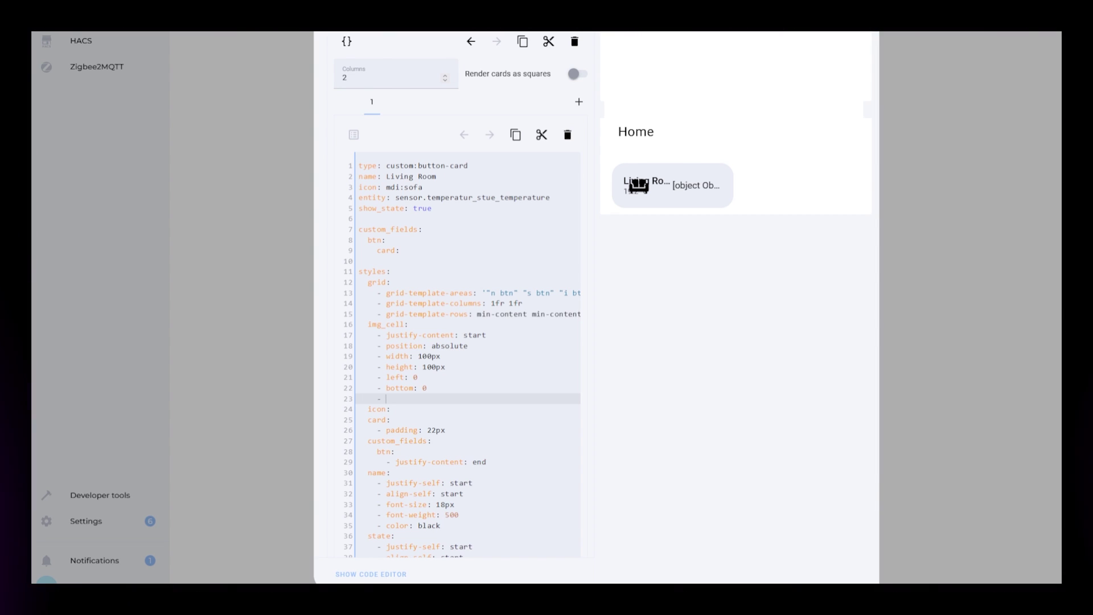
{"action": "type", "text": "margin: 0 0"}
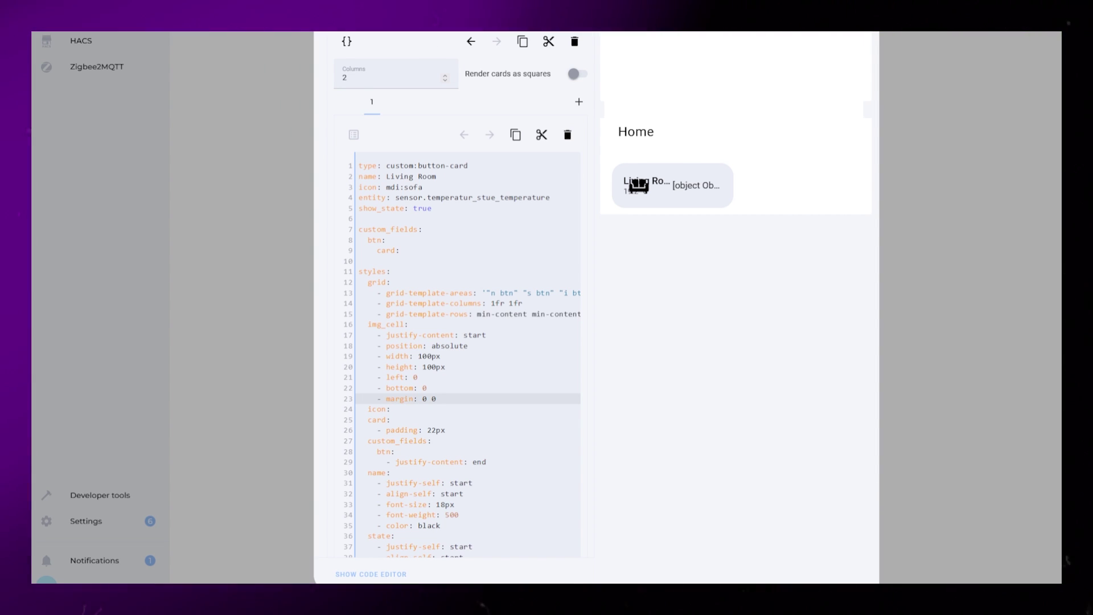
{"action": "type", "text": " -30px"}
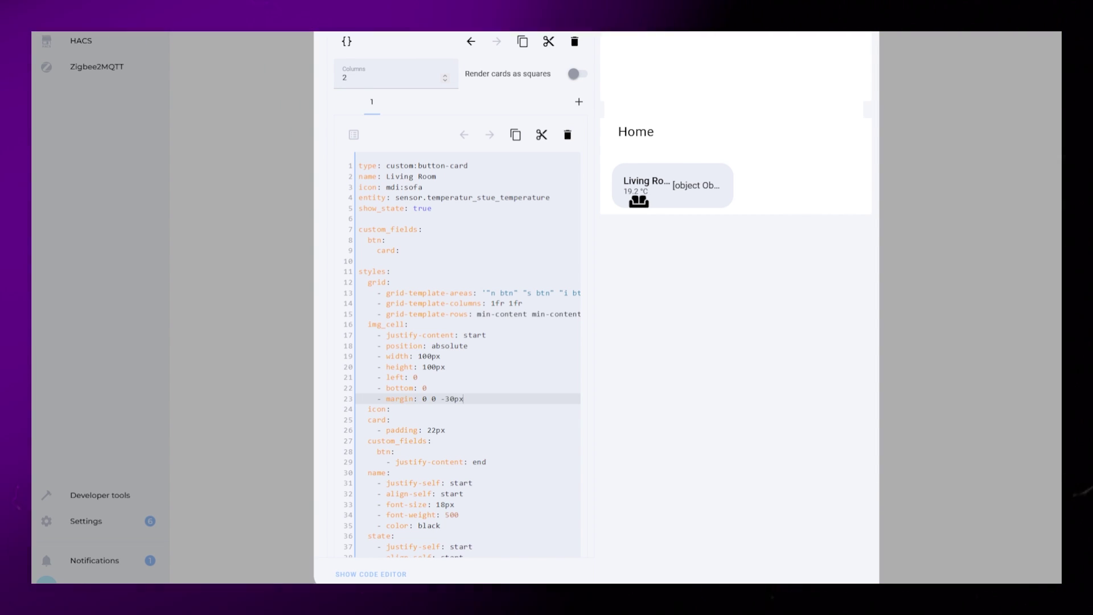
{"action": "type", "text": " -30px"}
Step: Give the img_cell a red background and a border-radius of 500px
{"action": "key", "text": "Return"}
{"action": "type", "text": "- background: red"}
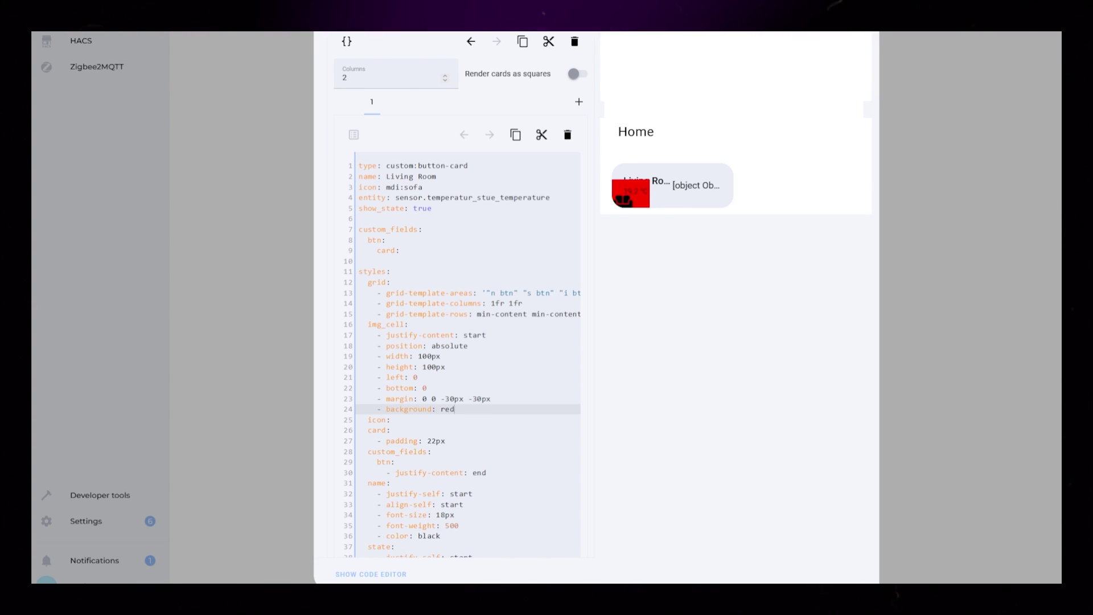
{"action": "key", "text": "Return"}
{"action": "type", "text": "- border-radius: 10"}
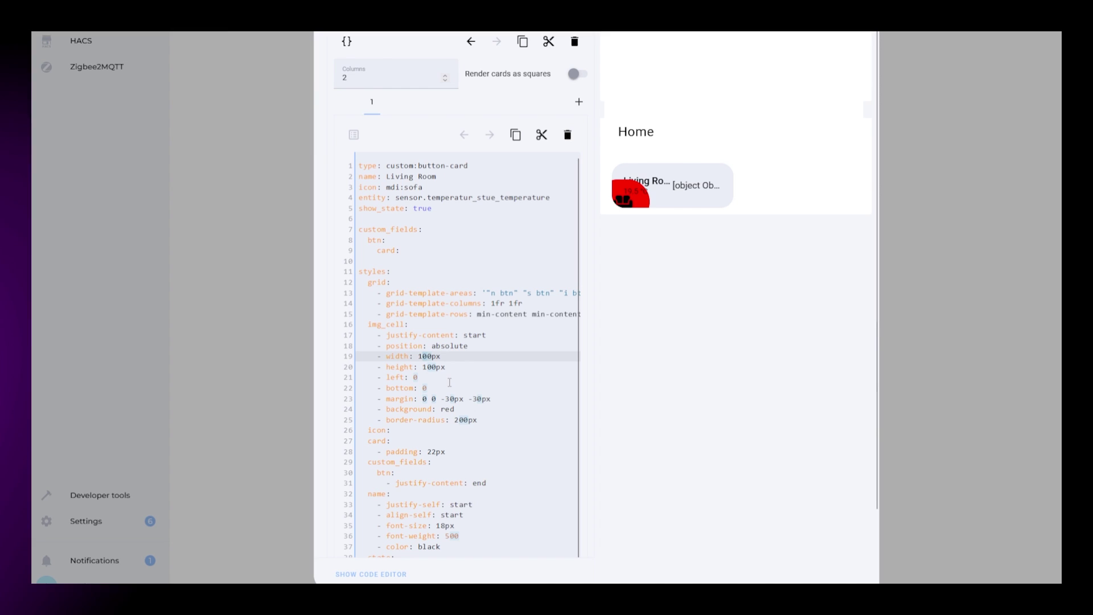
Step: Style the icon with a width of 60px, the color black and an opacity of '0.7'
{"action": "key", "text": "Return"}
{"action": "type", "text": "- "}
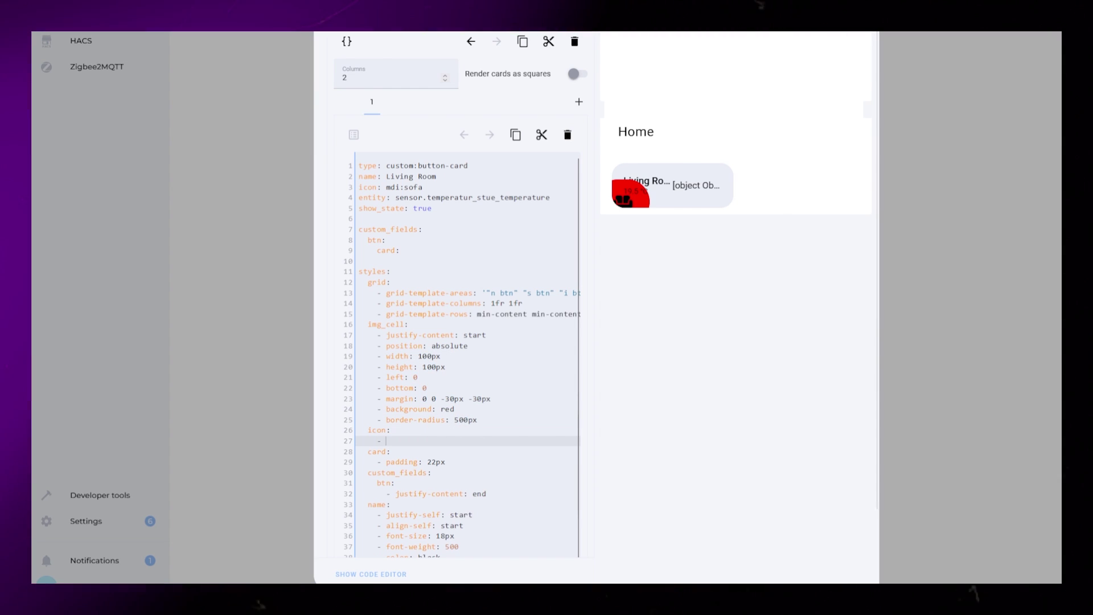
{"action": "type", "text": "width: 60px"}
{"action": "key", "text": "Return"}
{"action": "type", "text": "- color: black "}
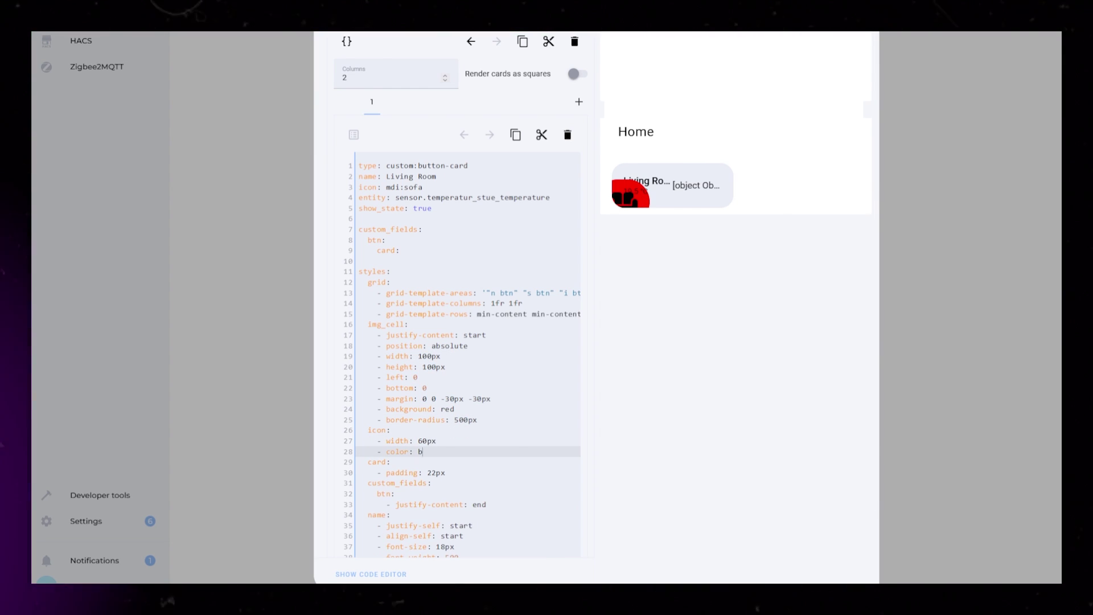
{"action": "type", "text": "    - opacity: '0.7'"}
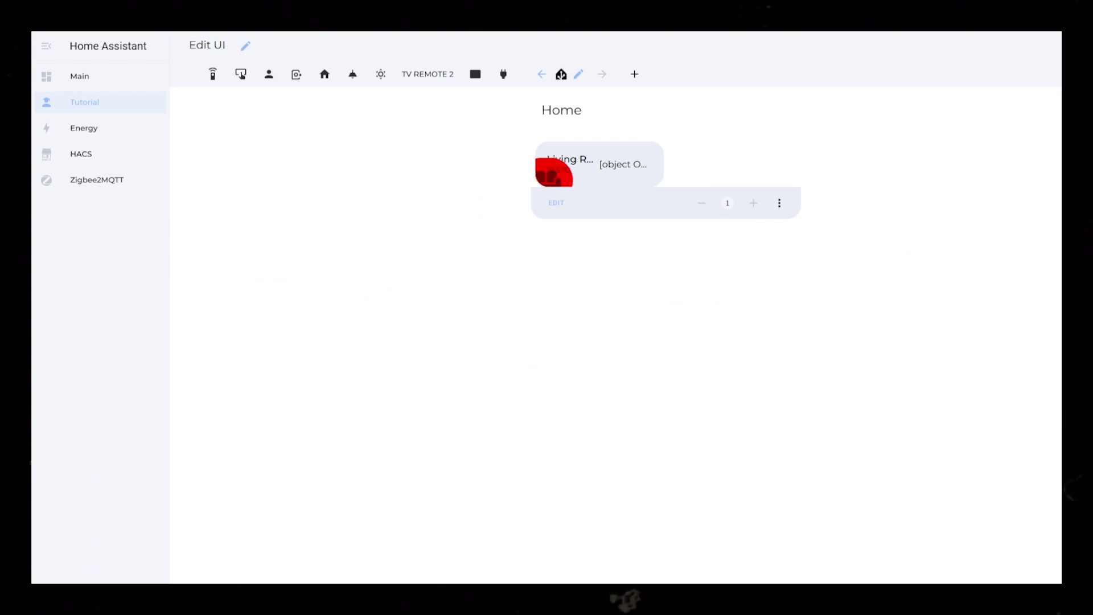
Step: Add a Mushroom Chips Card to the view and replace its default chips with a single Template chip
{"action": "type", "text": "chips"}
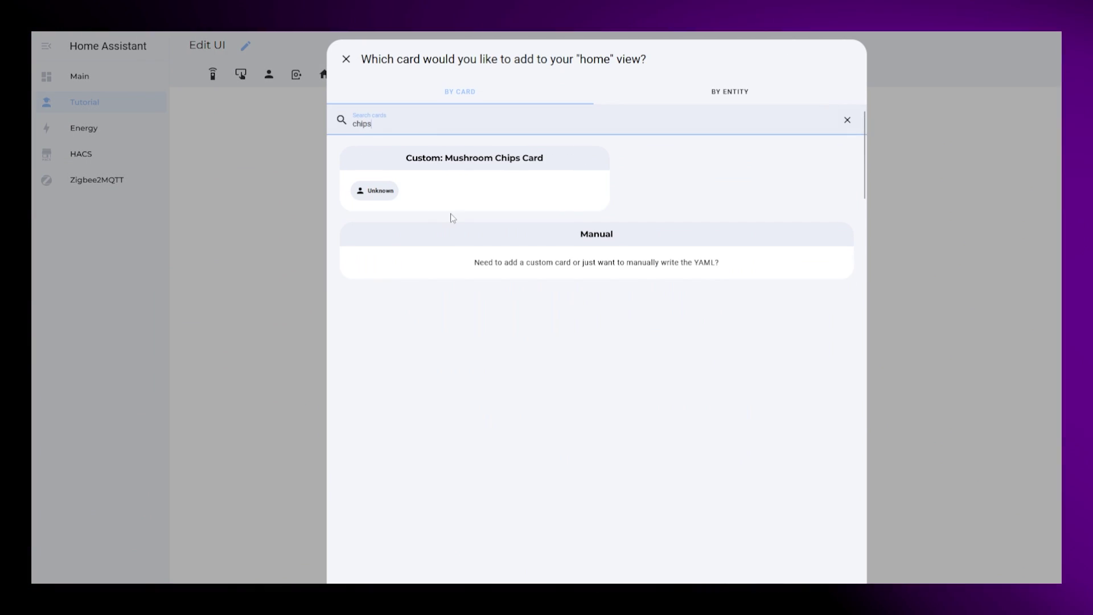
{"action": "left_click", "coordinate": [452, 215]}
{"action": "left_click", "coordinate": [584, 184]}
{"action": "left_click", "coordinate": [581, 196]}
{"action": "left_click", "coordinate": [378, 422]}
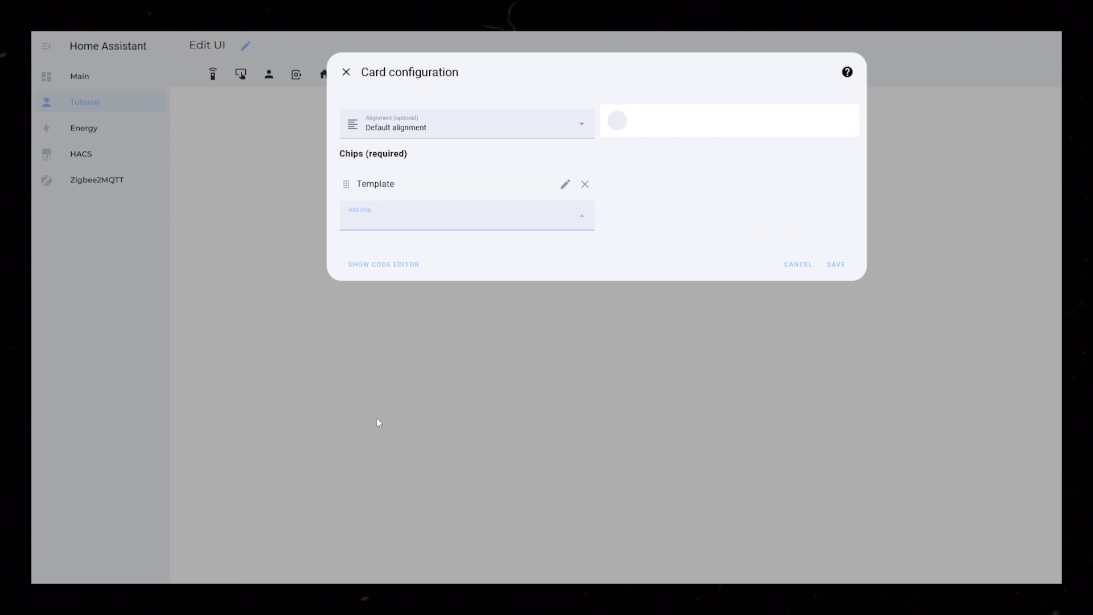
Step: Set the Template chip's icon to mdi:lamp and its tap action to Toggle
{"action": "left_click", "coordinate": [564, 182]}
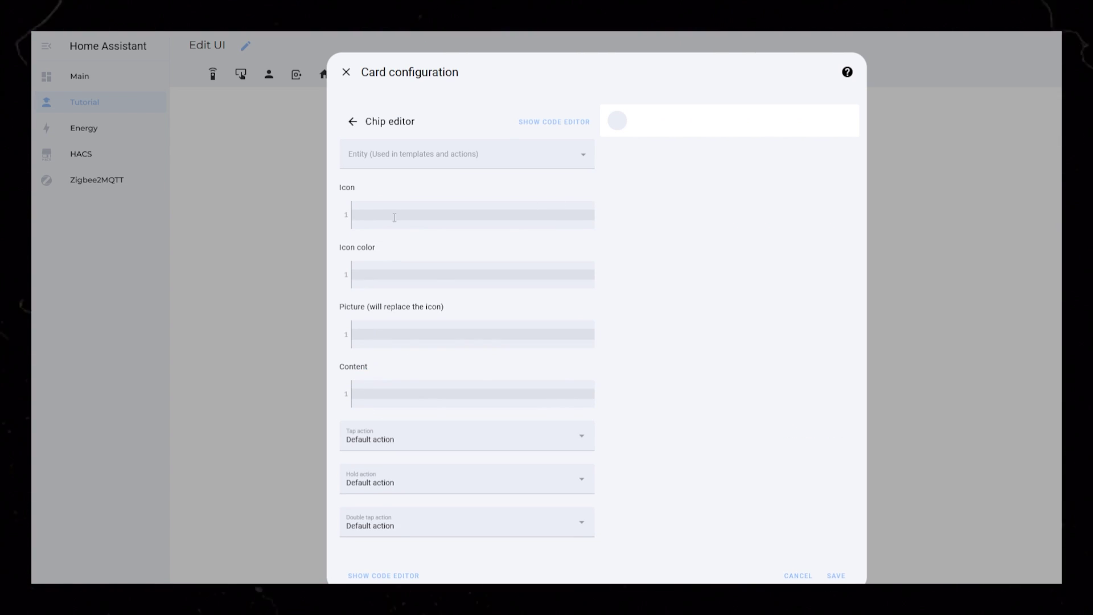
{"action": "type", "text": "mdi:"}
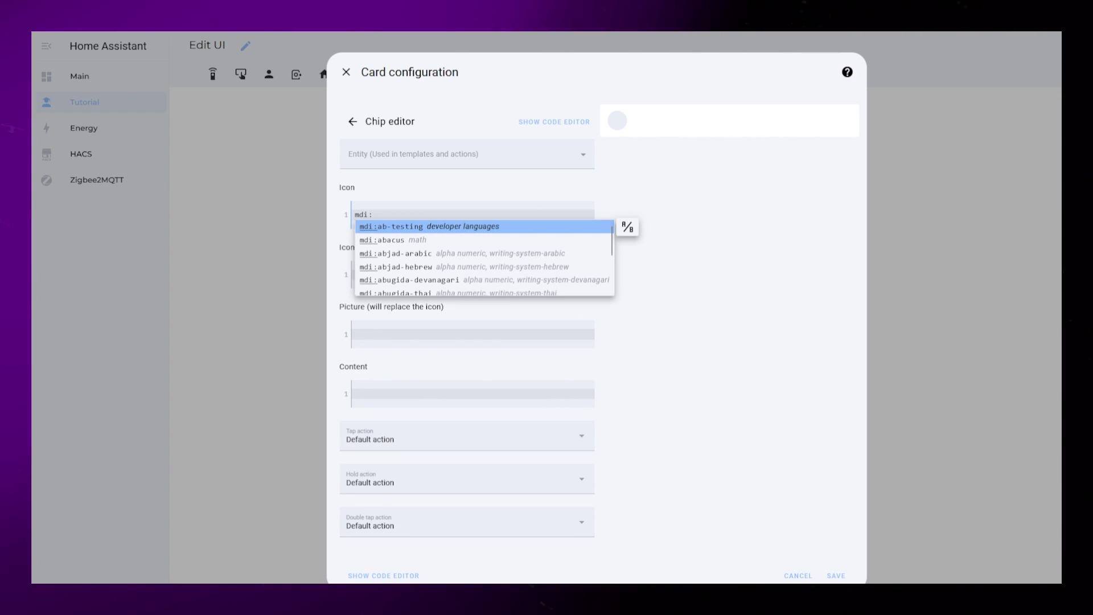
{"action": "type", "text": "lamp"}
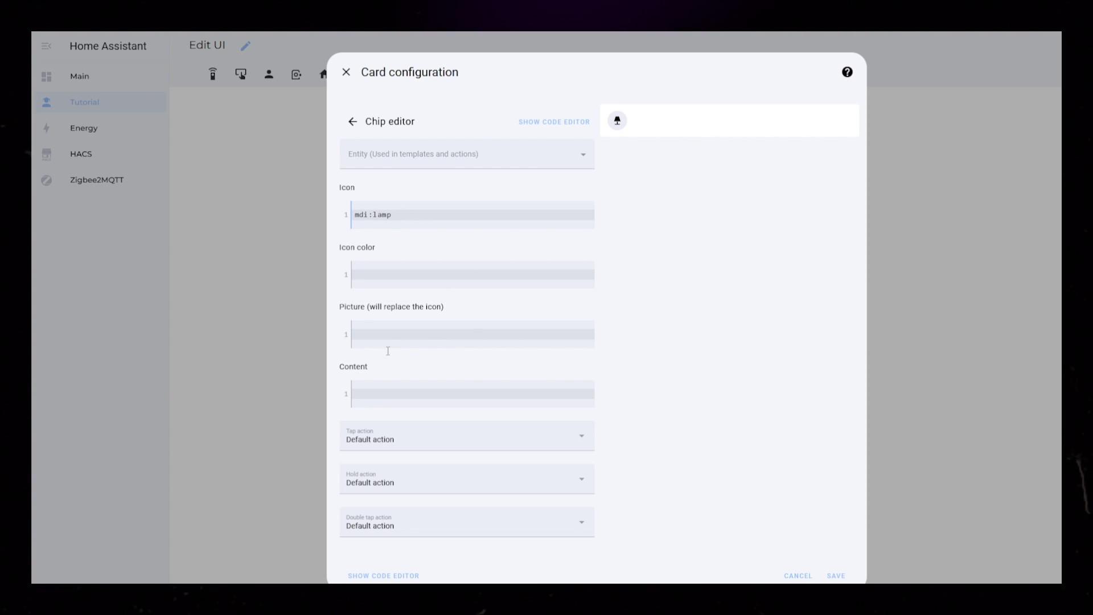
{"action": "left_click", "coordinate": [410, 442]}
{"action": "left_click", "coordinate": [383, 519]}
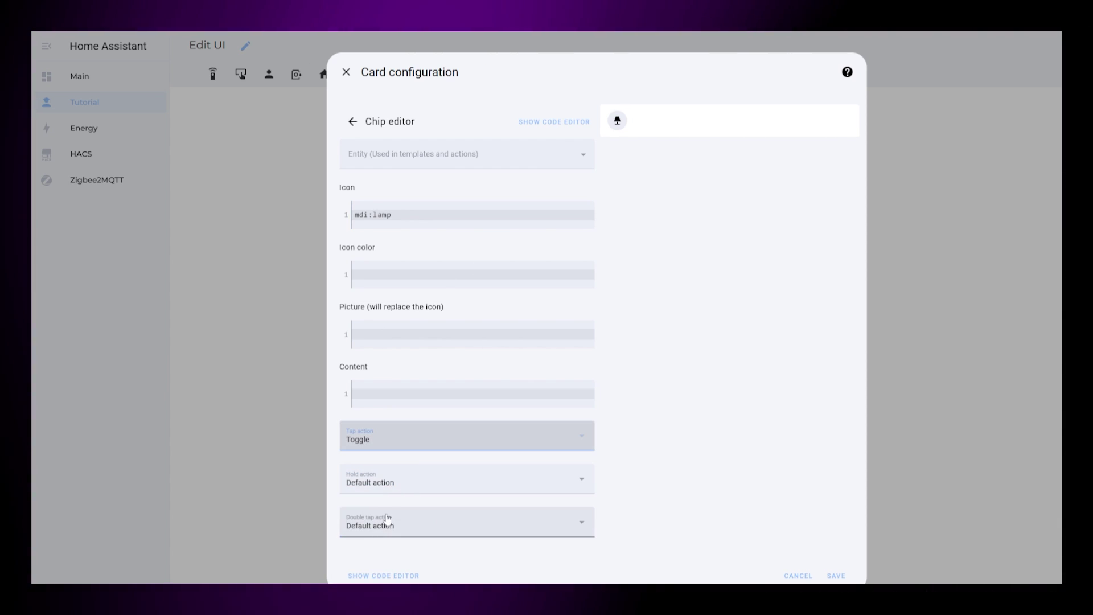
Step: Assign the switch entity Plug - Garderobe soverom to the Template chip
{"action": "left_click", "coordinate": [433, 149]}
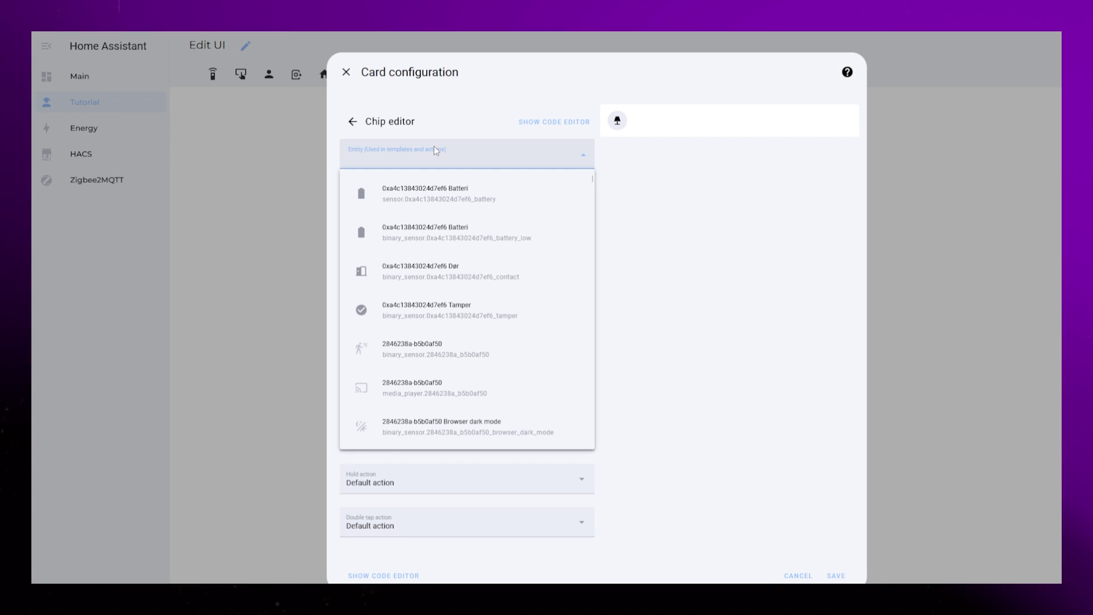
{"action": "type", "text": "switch"}
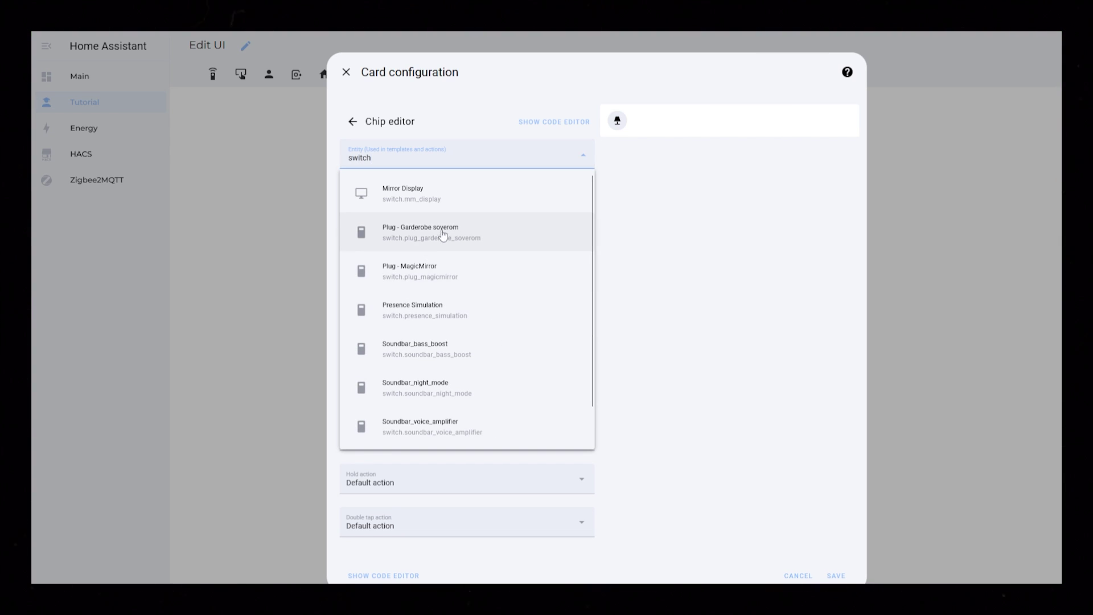
{"action": "left_click", "coordinate": [442, 234]}
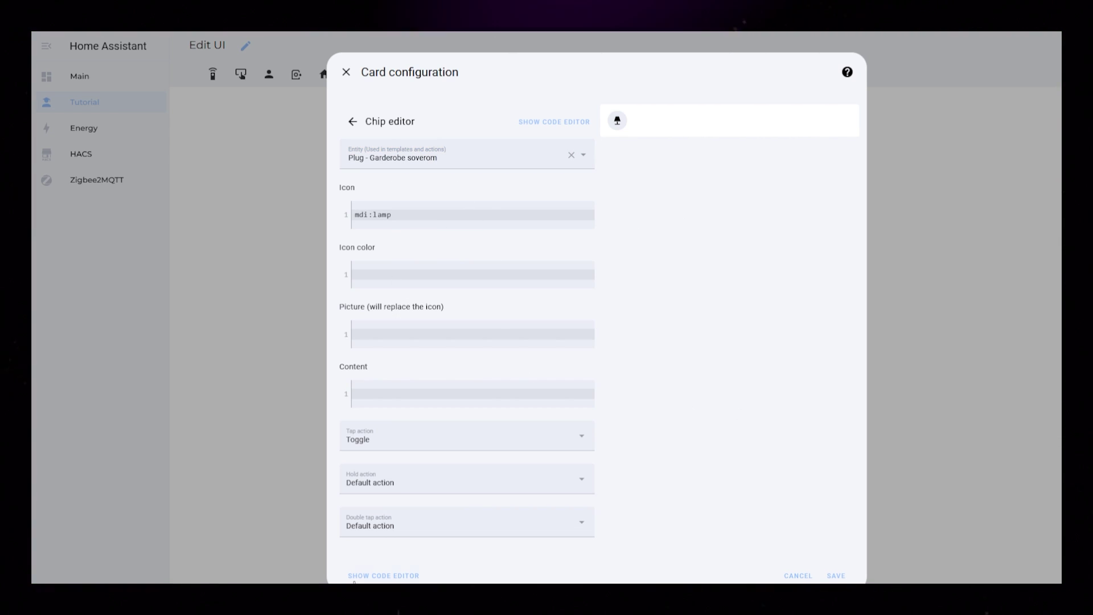
Step: Copy the full YAML code of the Mushroom chips card and discard the new card without saving it
{"action": "left_click", "coordinate": [383, 575]}
{"action": "left_click_drag", "start_coordinate": [559, 188], "coordinate": [355, 122]}
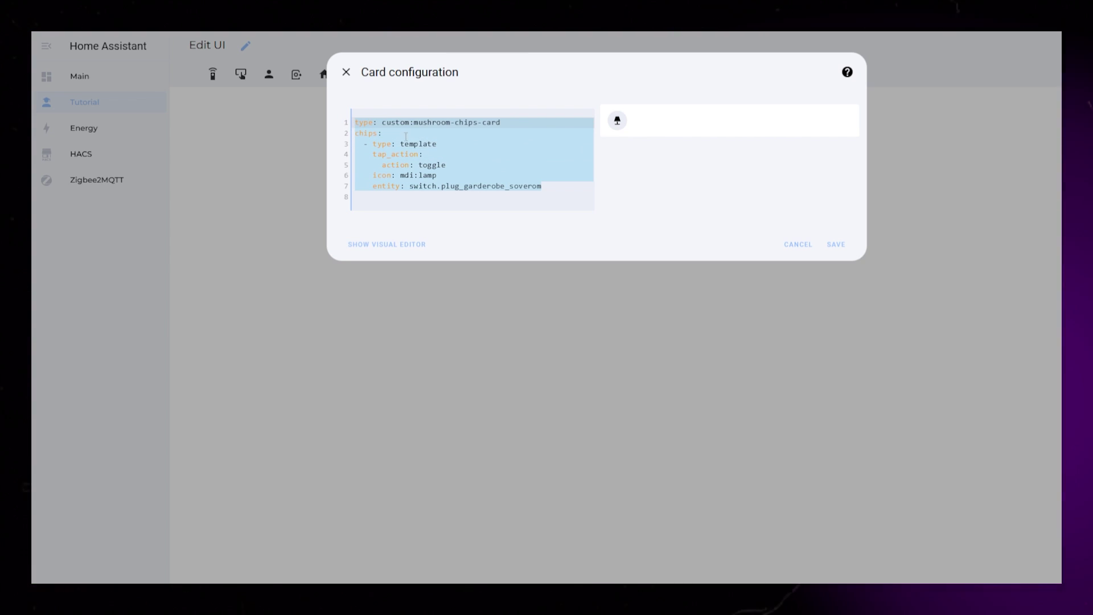
{"action": "left_click", "coordinate": [798, 245]}
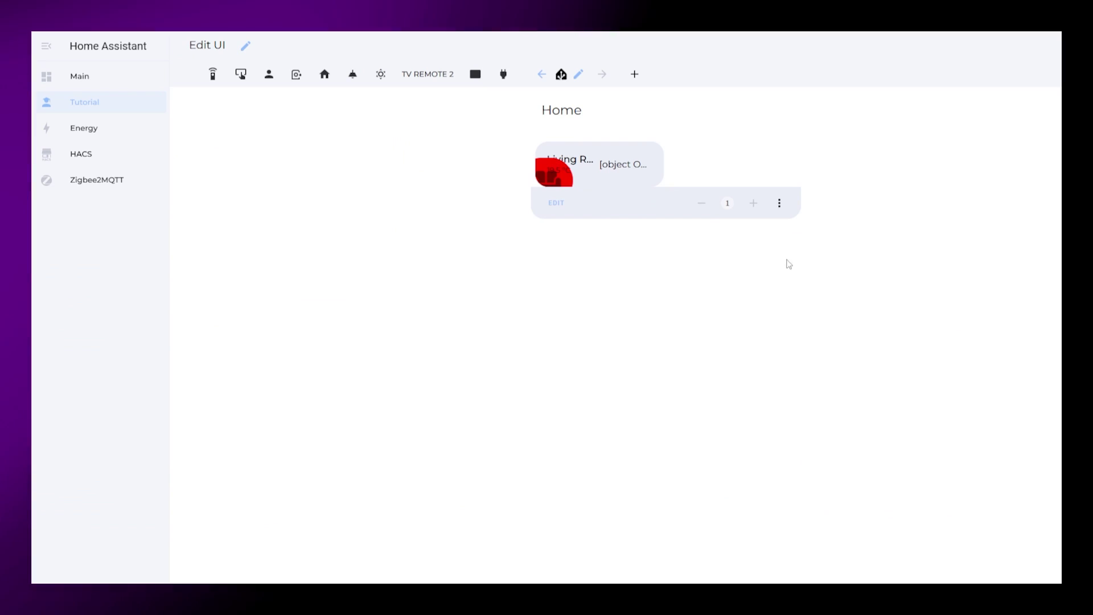
Step: In the Living Room button-card, replace the null card value of the btn custom field with the copied chips card code, indented beneath it
{"action": "left_click", "coordinate": [551, 202]}
{"action": "left_click", "coordinate": [397, 122]}
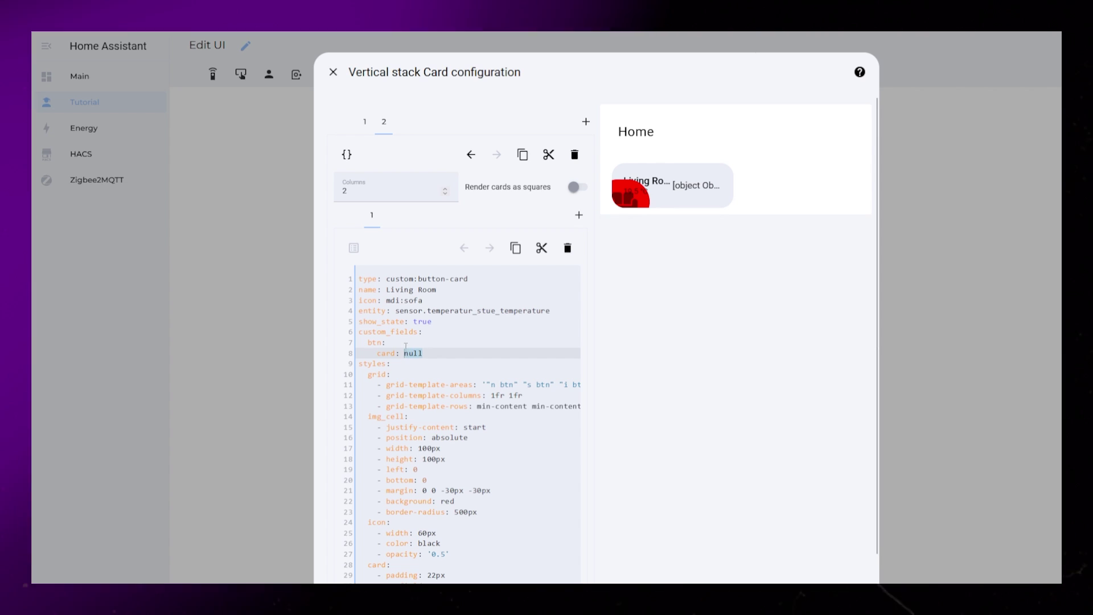
{"action": "key", "text": "Return"}
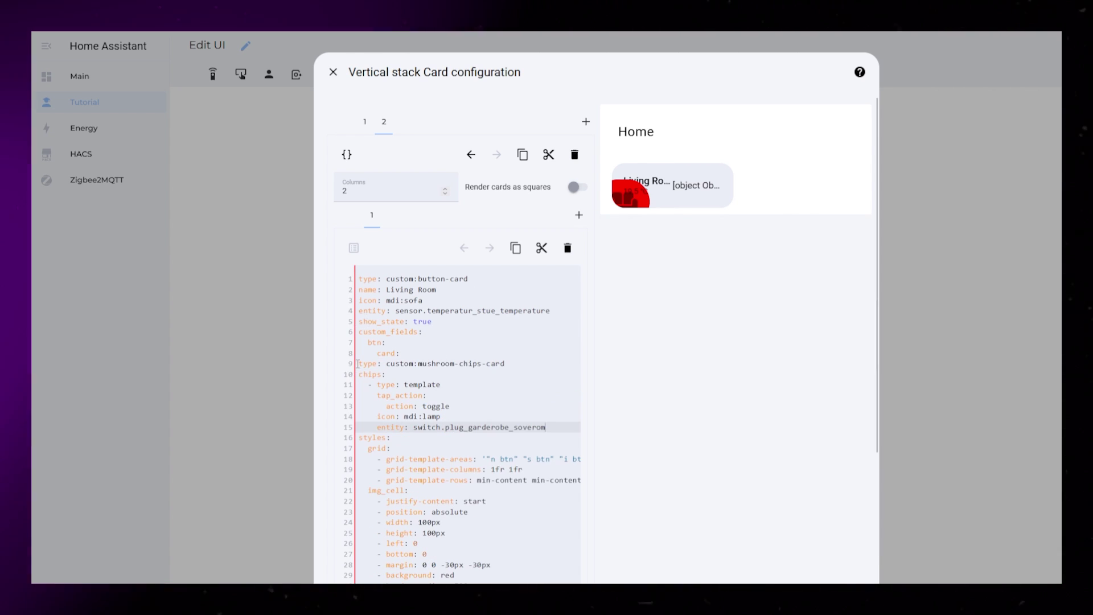
{"action": "left_click", "coordinate": [359, 363], "text": "shift"}
{"action": "key", "text": "Tab"}
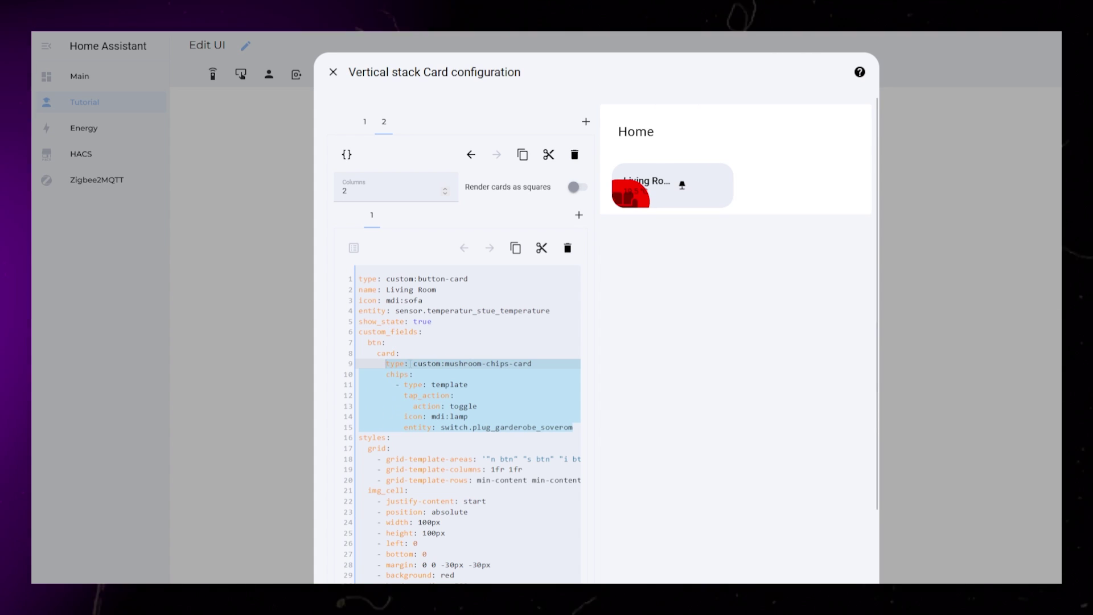
Step: Change the second value of grid-template-columns to min-content
{"action": "left_click", "coordinate": [527, 481]}
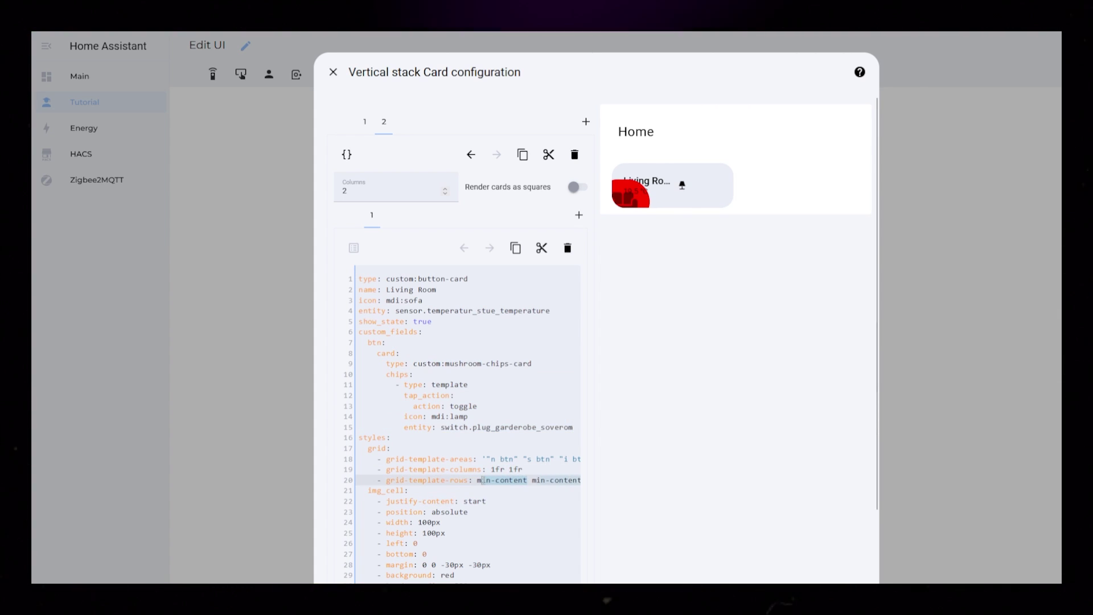
{"action": "left_click", "coordinate": [530, 470]}
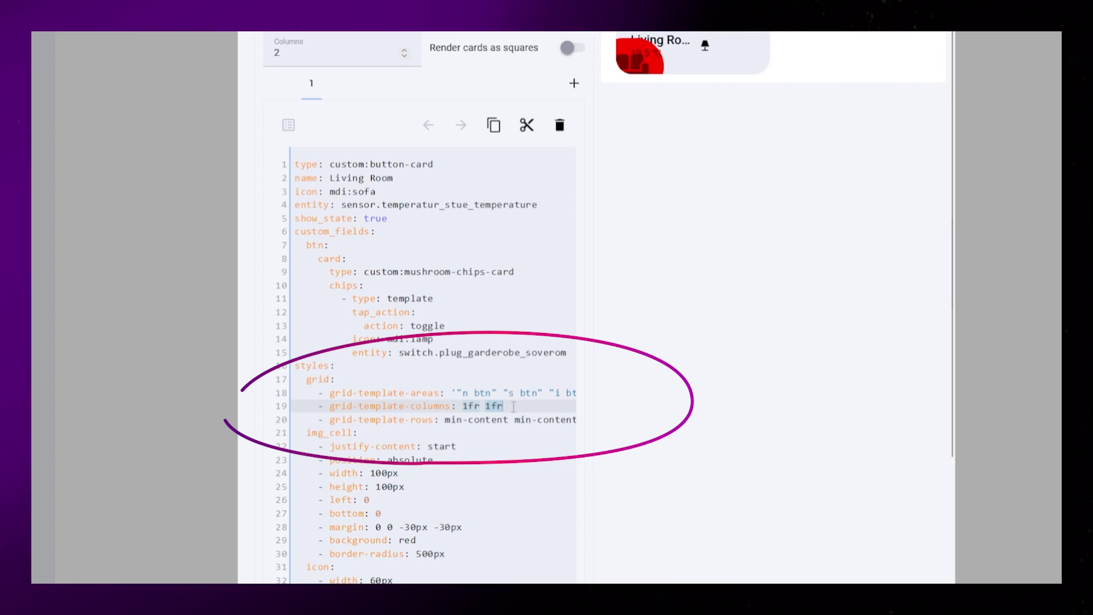
{"action": "type", "text": "min-content"}
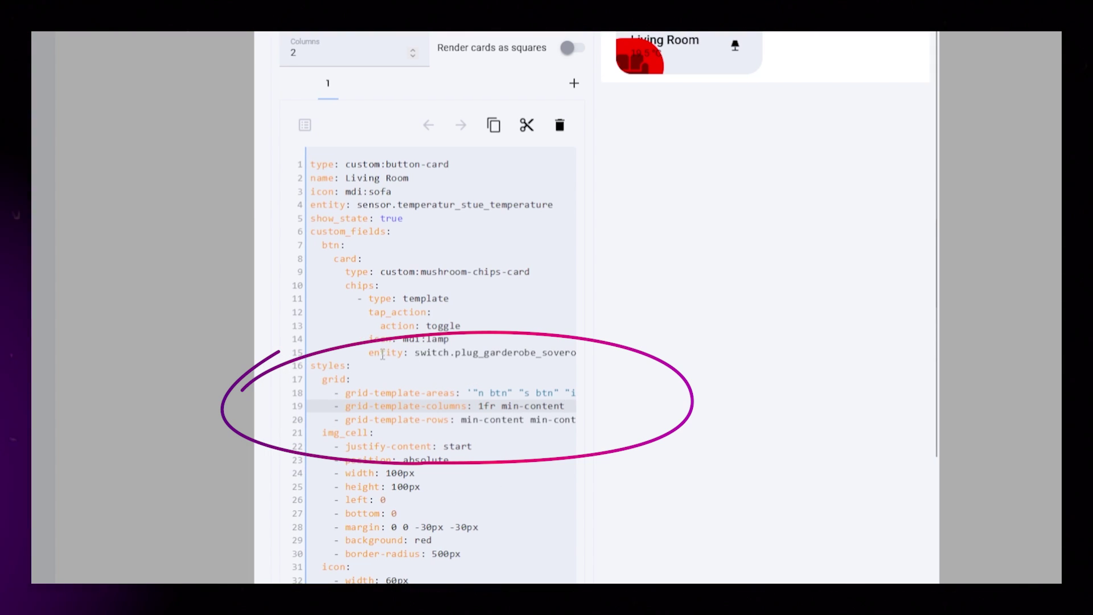
Step: Add a card_mod block with a multi-line style containing an ha-card rule below the template chip's entity
{"action": "left_click", "coordinate": [388, 352]}
{"action": "key", "text": "End"}
{"action": "key", "text": "Return"}
{"action": "type", "text": "card_mod:"}
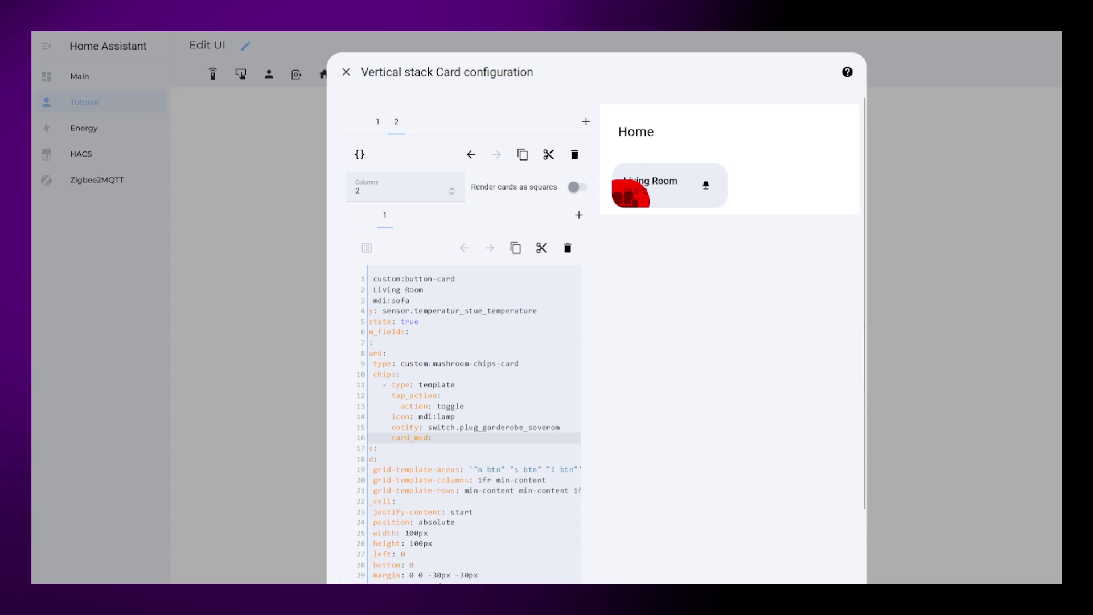
{"action": "key", "text": "Return"}
{"action": "type", "text": "style: |"}
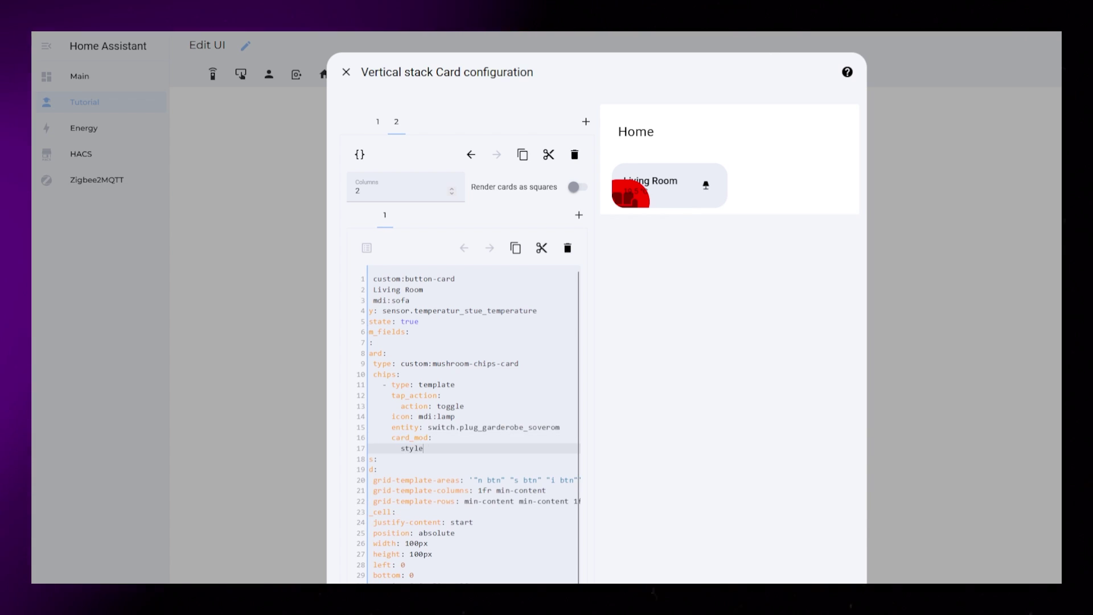
{"action": "key", "text": "Return"}
{"action": "type", "text": "ha-card {"}
{"action": "key", "text": "Return"}
Step: Set --chip-background to red inside the ha-card rule, indented to match the block
{"action": "key", "text": "Return"}
{"action": "key", "text": "Up"}
{"action": "key", "text": "Tab"}
{"action": "key", "text": "Tab"}
{"action": "key", "text": "Tab"}
{"action": "key", "text": "Tab"}
{"action": "key", "text": "Tab"}
{"action": "key", "text": "Tab"}
{"action": "key", "text": "Tab"}
{"action": "key", "text": "Tab"}
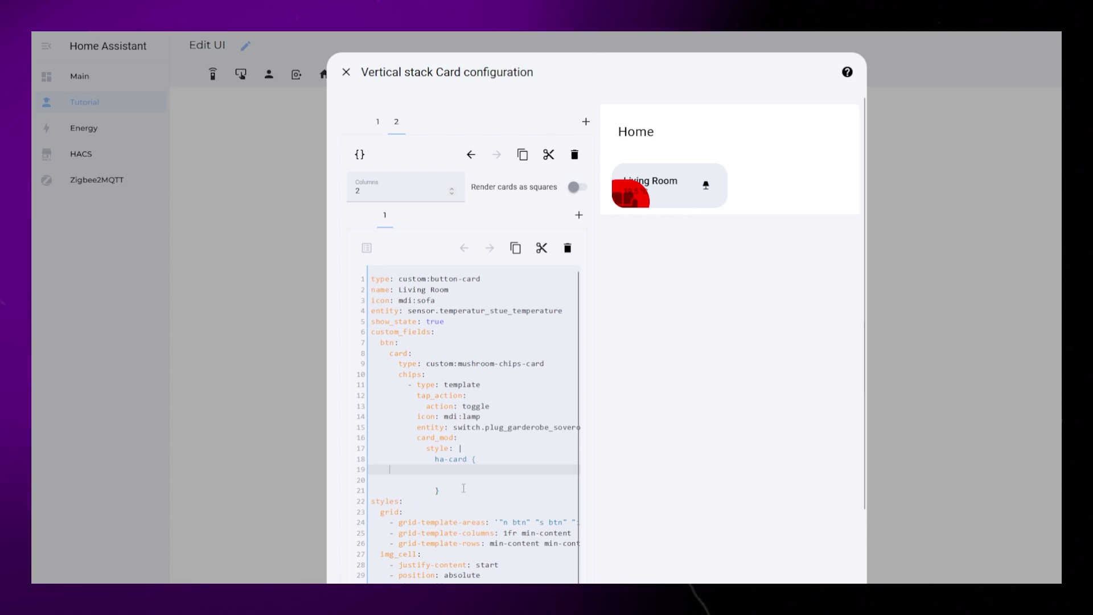
{"action": "type", "text": "--chip-background: red;"}
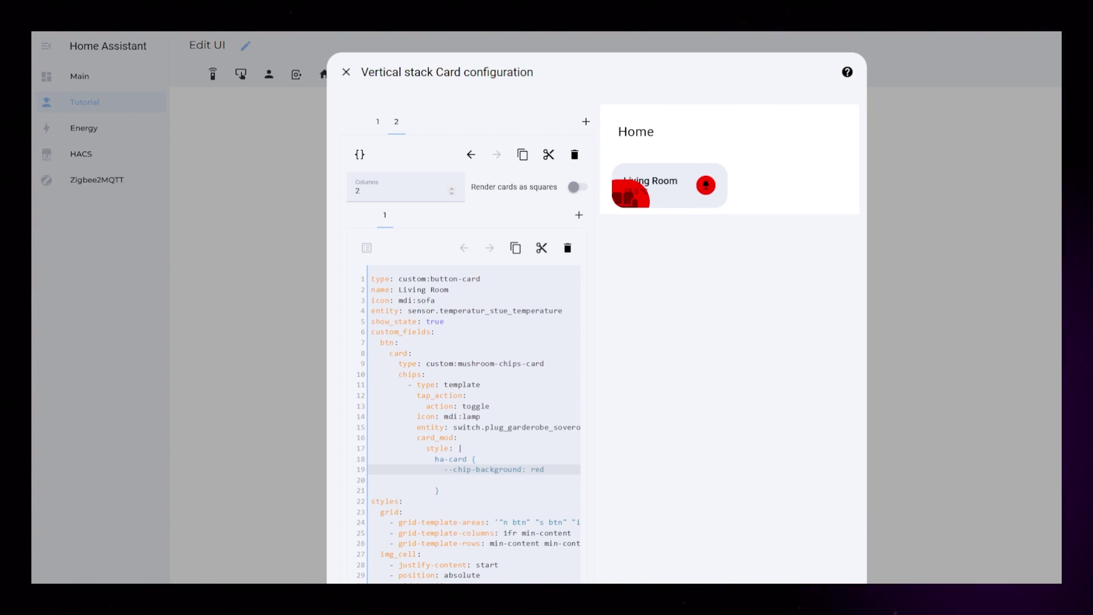
Step: Give the chip's ha-card rule a padding of 5px!important and a border-radius of 100px!important
{"action": "key", "text": "Return"}
{"action": "type", "text": "padding: 5px!important;"}
{"action": "key", "text": "Return"}
{"action": "type", "text": "border-radius: 100px!important;"}
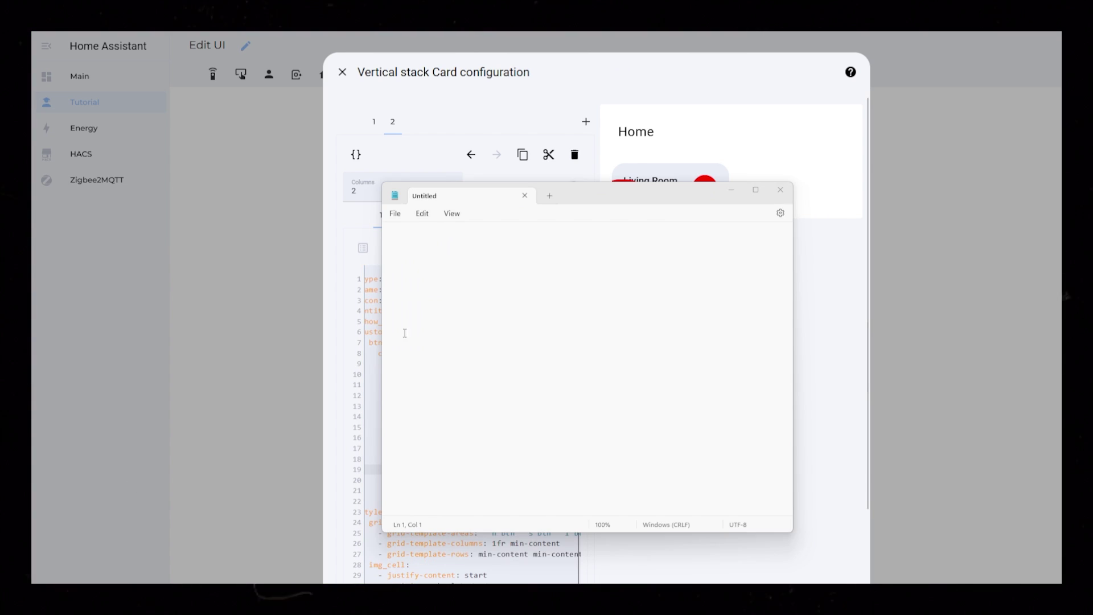
Step: In a blank Notepad document, write the template {{ 'red' if is_state('') }}
{"action": "left_click_drag", "start_coordinate": [382, 333], "coordinate": [271, 333]}
{"action": "type", "text": "{{  "}
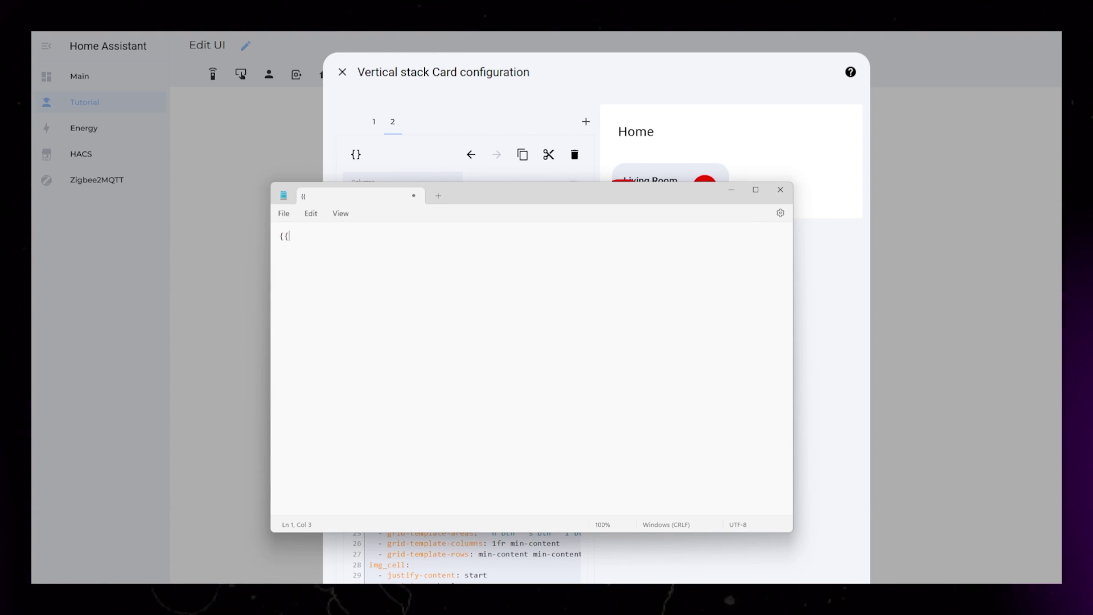
{"action": "type", "text": "}}"}
{"action": "key", "text": "Left"}
{"action": "key", "text": "Left"}
{"action": "key", "text": "Left"}
{"action": "type", "text": "''"}
{"action": "key", "text": "Left"}
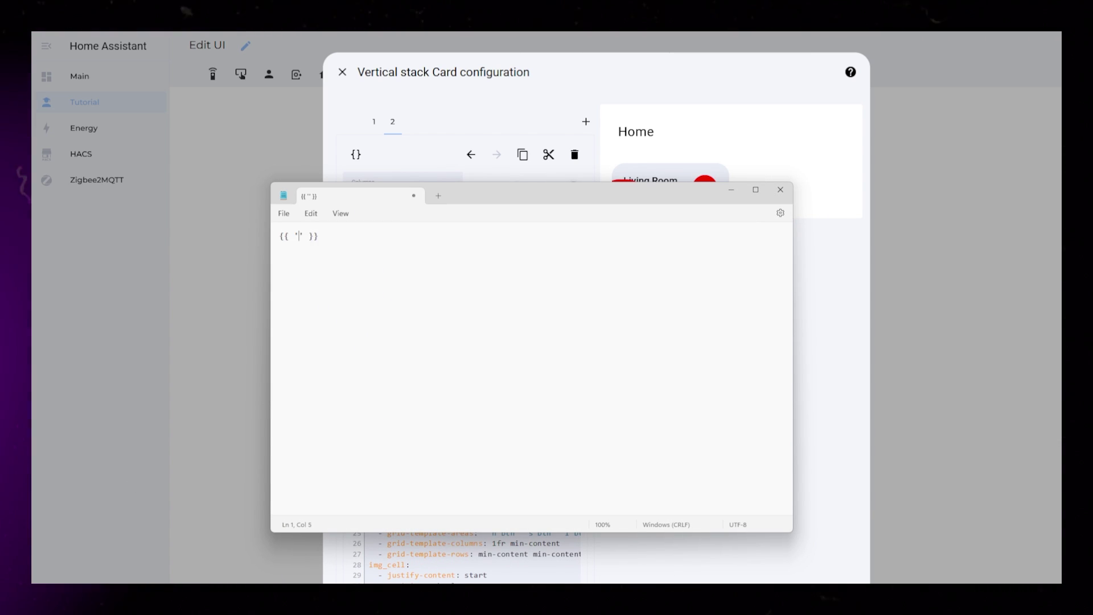
{"action": "type", "text": "red' if i"}
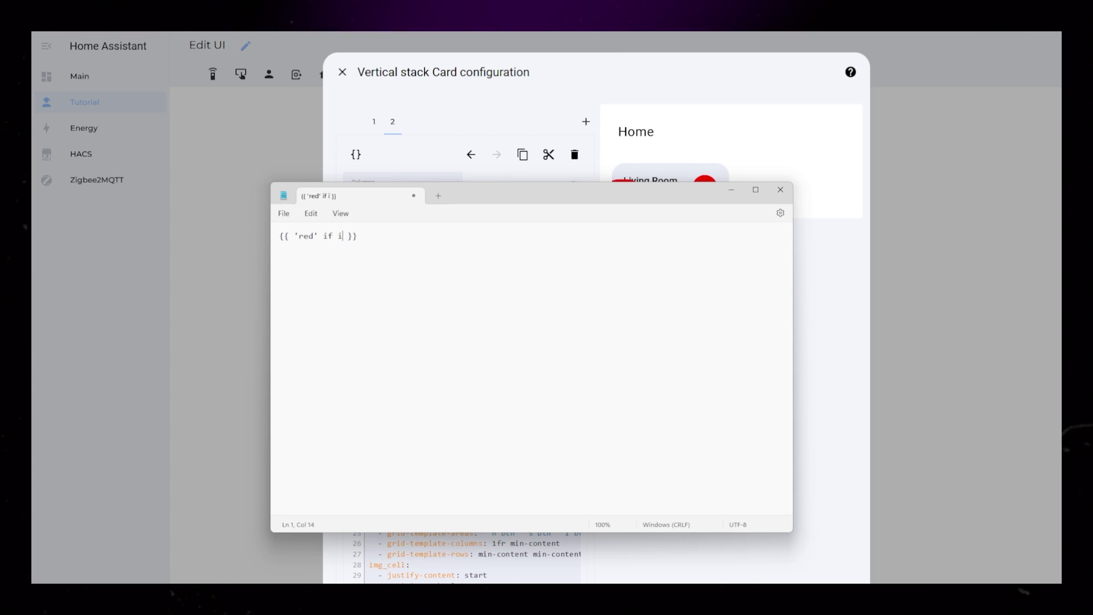
{"action": "type", "text": "s_state('')"}
{"action": "key", "text": "Left"}
Step: Copy the card's entity sensor.temperatur_stue_temperature into the is_state call of the template and add 'on' as the state to match
{"action": "left_click_drag", "start_coordinate": [512, 203], "coordinate": [195, 312]}
{"action": "left_click", "coordinate": [458, 224]}
{"action": "left_click_drag", "start_coordinate": [395, 310], "coordinate": [434, 320]}
{"action": "key", "text": "ctrl+c"}
{"action": "key", "text": "alt+Tab"}
{"action": "left_click_drag", "start_coordinate": [195, 311], "coordinate": [443, 193]}
{"action": "left_click", "coordinate": [318, 224]}
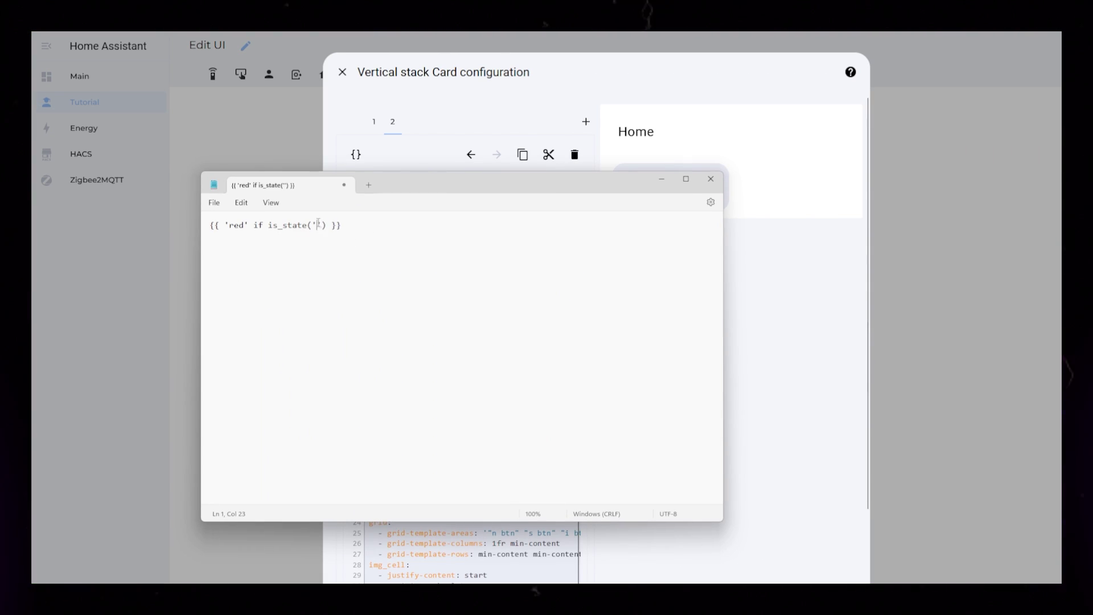
{"action": "key", "text": "Right"}
{"action": "type", "text": ", ''"}
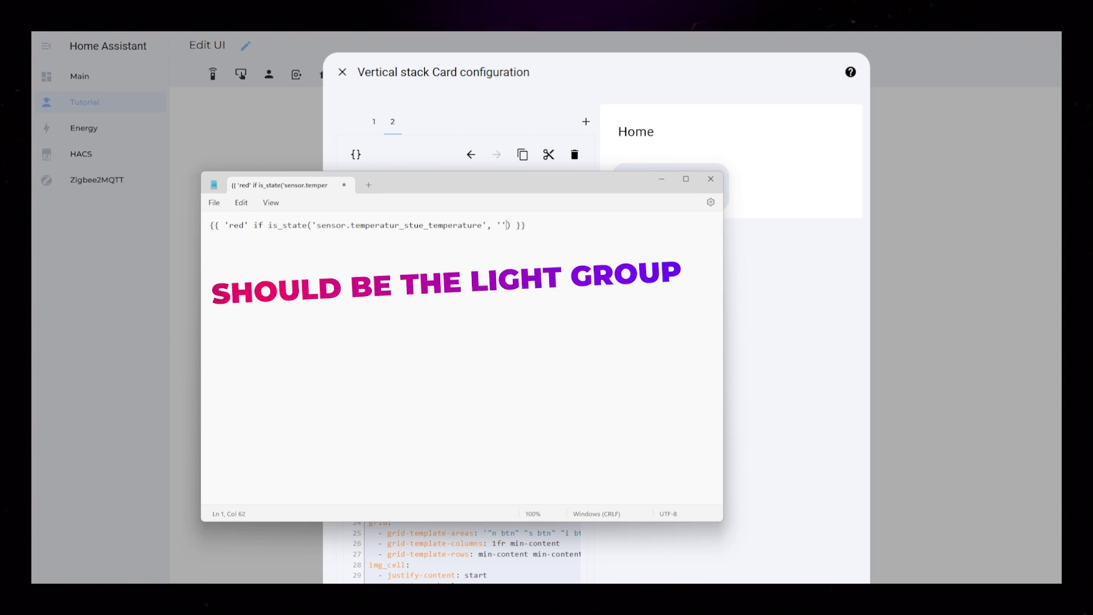
{"action": "type", "text": "on"}
Step: Change the template's first color to 'green' and add else 'red' after the is_state condition
{"action": "double_click", "coordinate": [242, 225]}
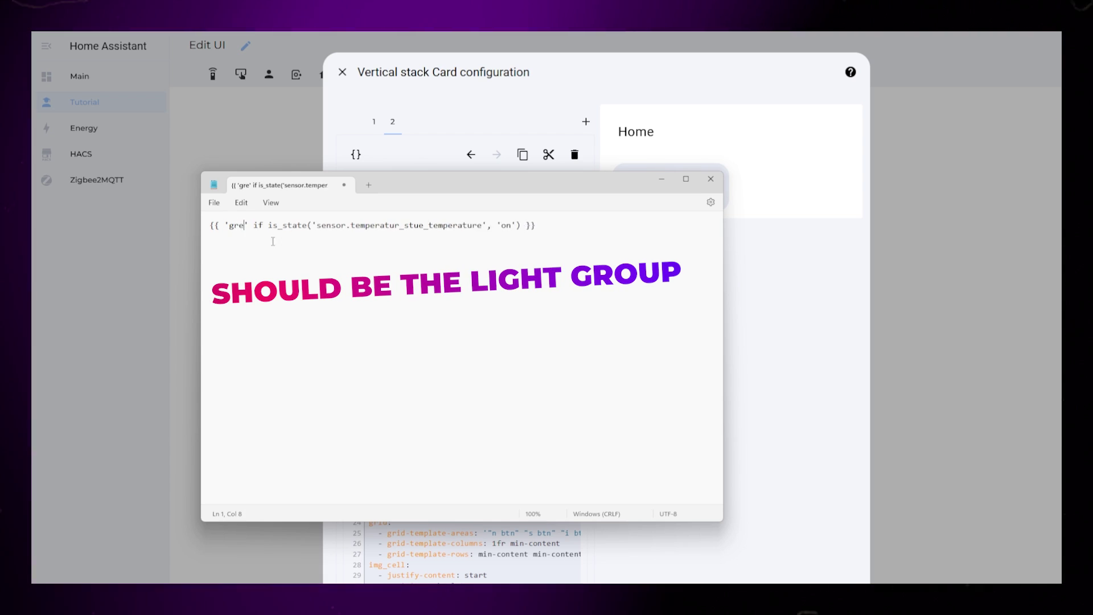
{"action": "type", "text": "green"}
{"action": "type", "text": " else ''"}
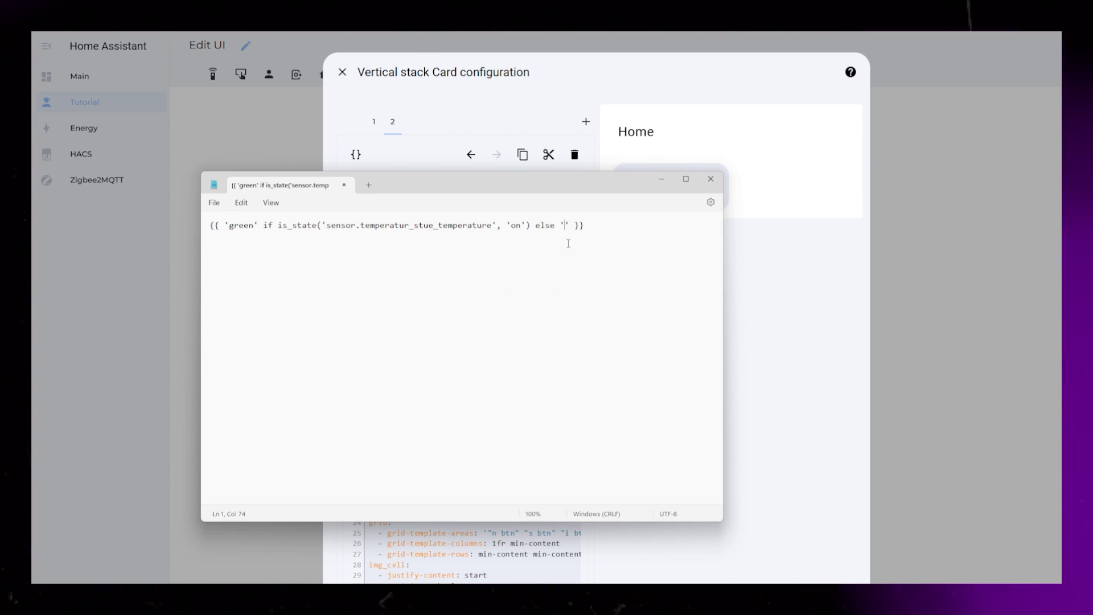
{"action": "key", "text": "Left"}
{"action": "type", "text": "red"}
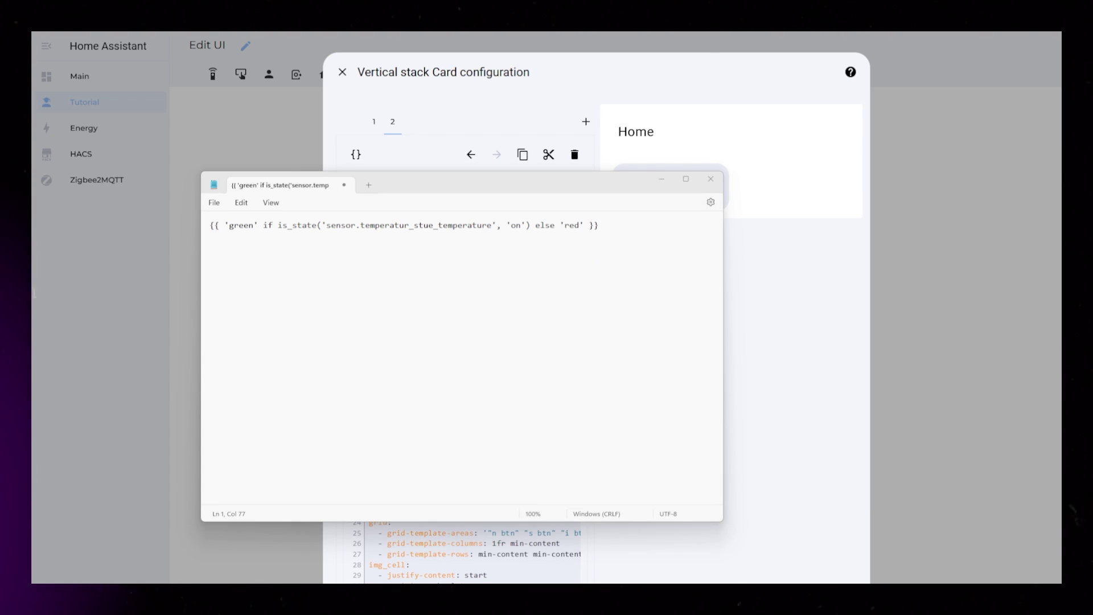
Step: Replace the red value of --chip-background in the card code with the finished template from the text document
{"action": "key", "text": "ctrl+a"}
{"action": "key", "text": "alt+Tab"}
{"action": "triple_click", "coordinate": [496, 466]}
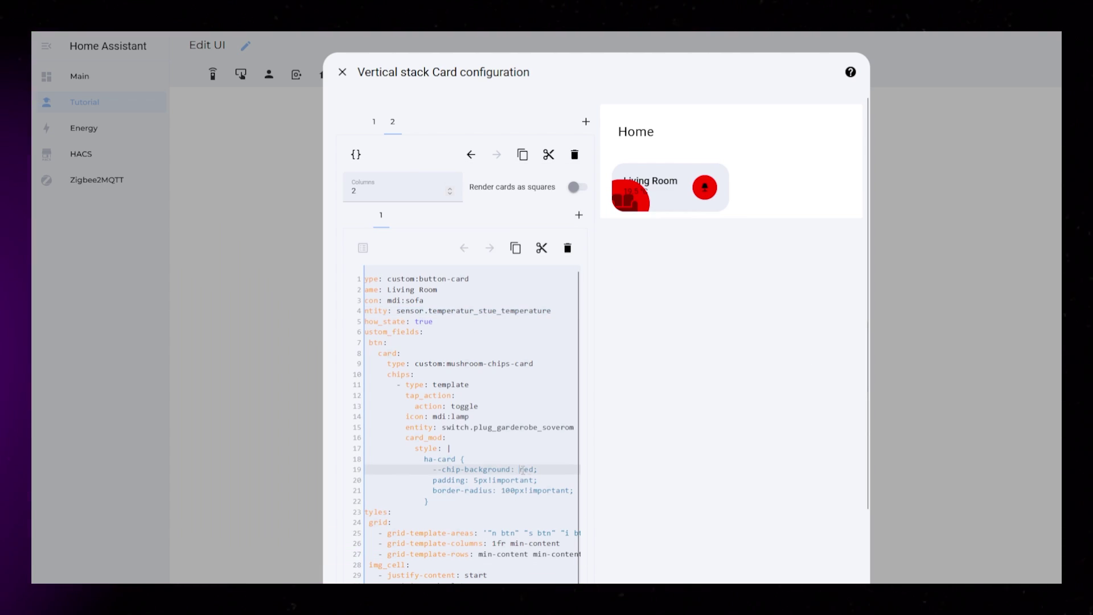
{"action": "key", "text": "ctrl+v"}
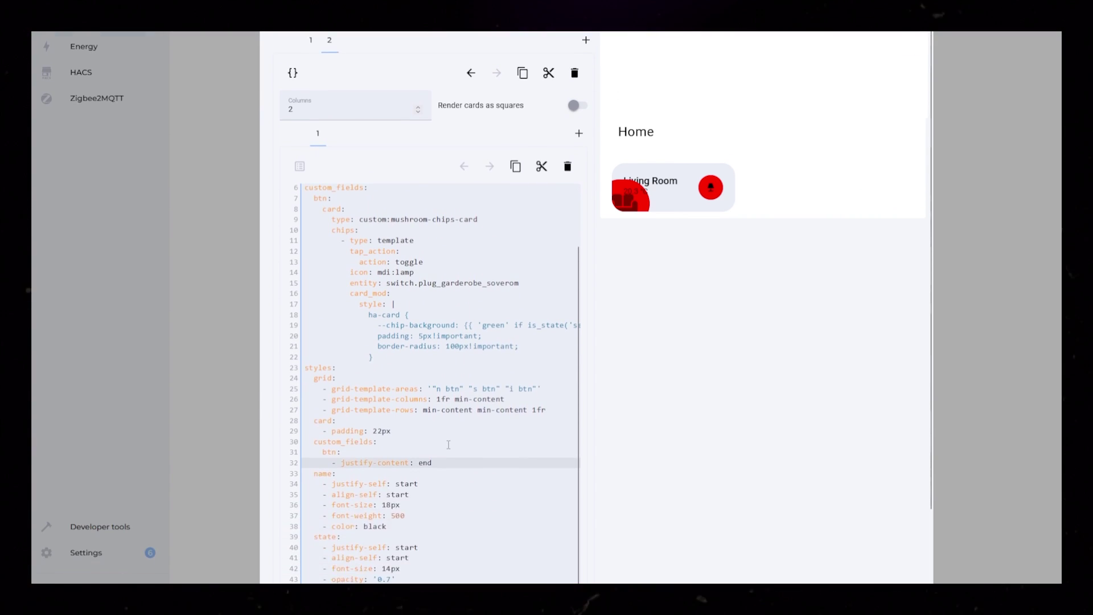
Step: Add align-self: start to the btn custom field styles below justify-content
{"action": "key", "text": "Return"}
{"action": "type", "text": "- ali"}
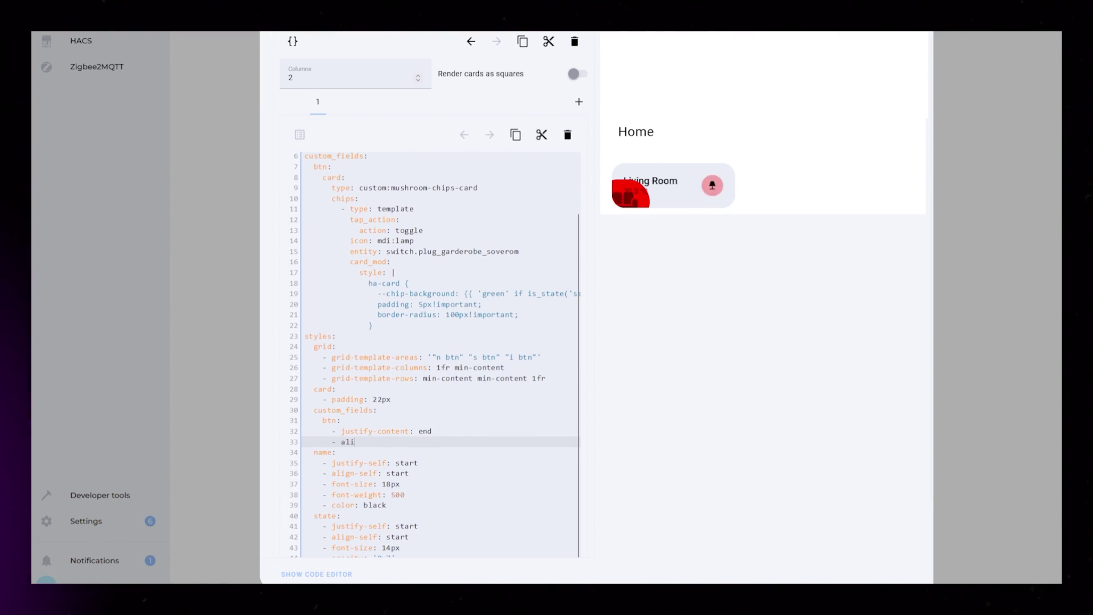
{"action": "type", "text": "gn-self: start"}
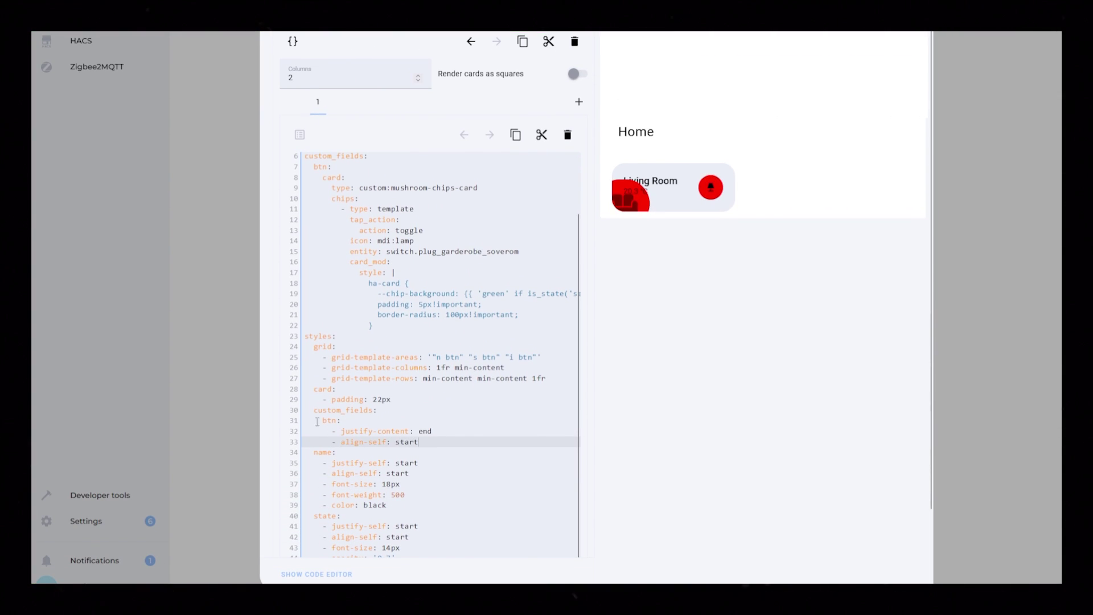
Step: Add a min-height of 80px as the first entry of the state styles
{"action": "scroll", "coordinate": [585, 334], "scroll_direction": "down", "scroll_amount": 1}
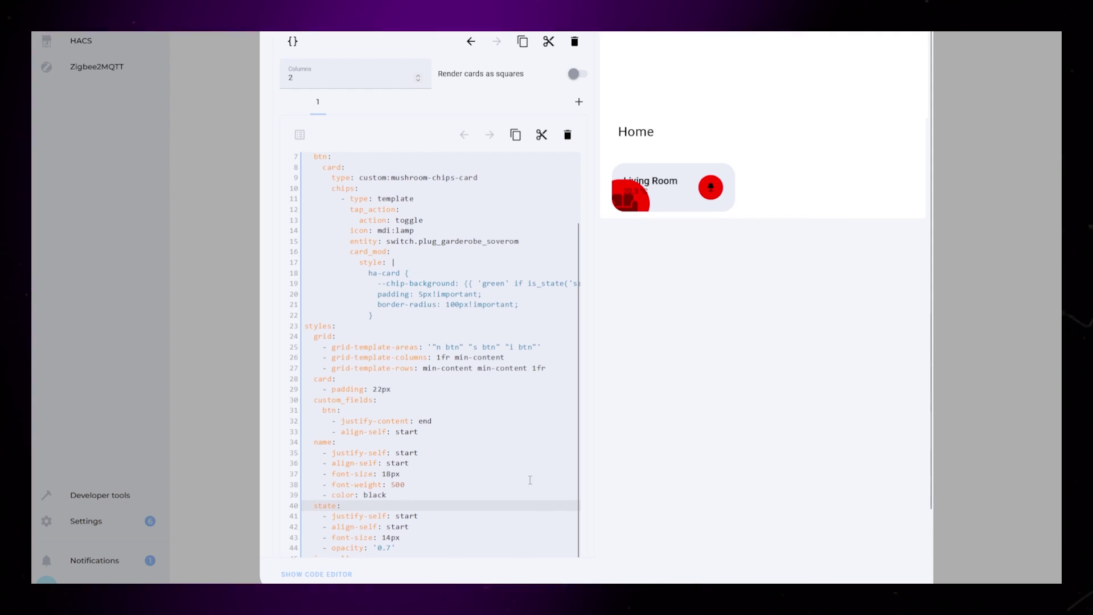
{"action": "key", "text": "Return"}
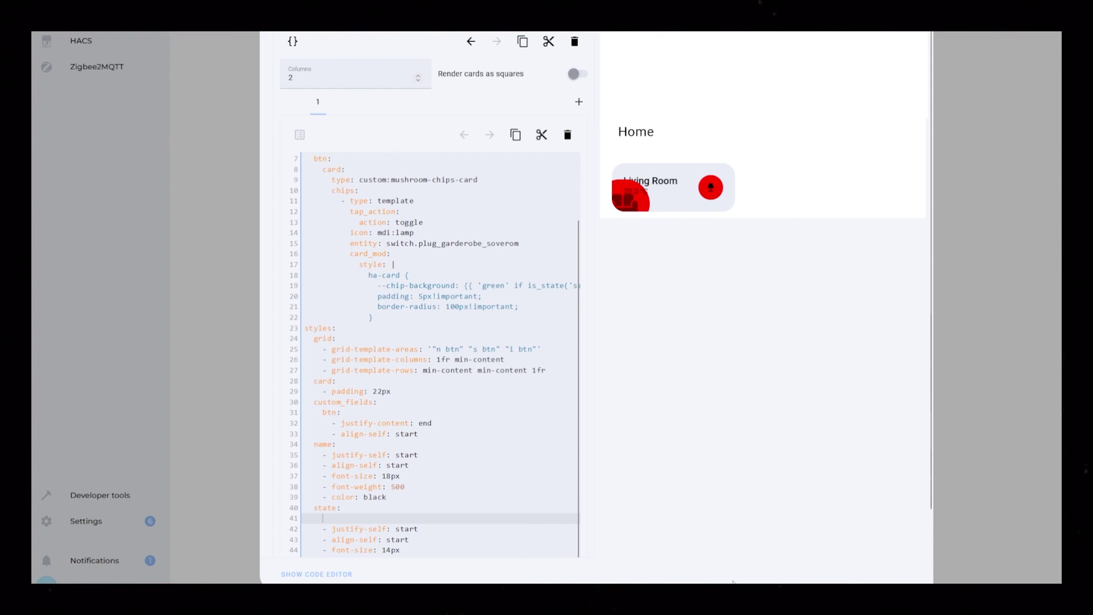
{"action": "type", "text": "- min-"}
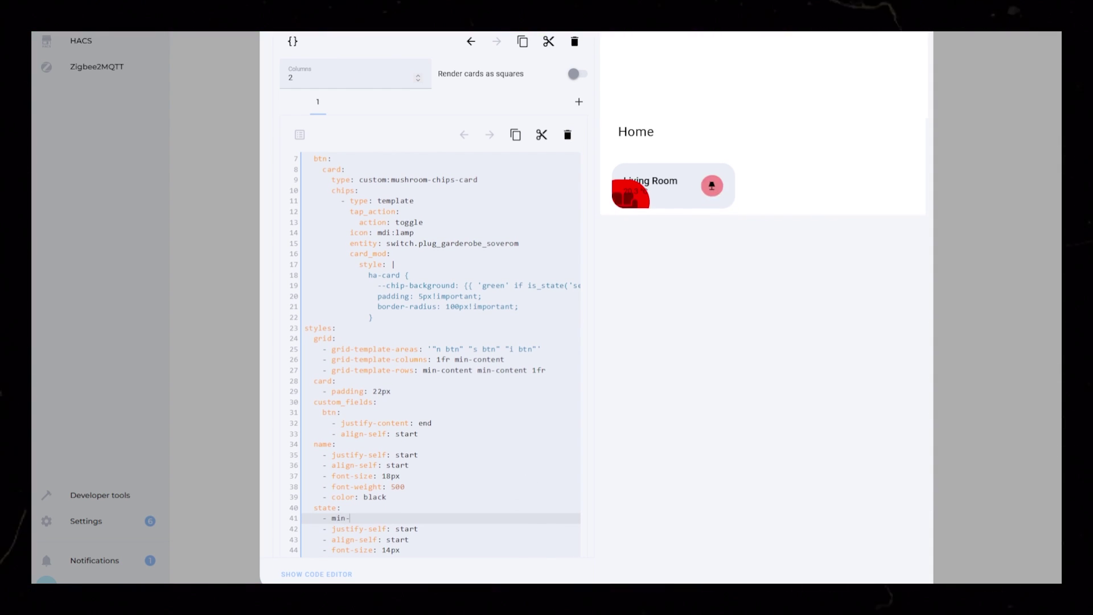
{"action": "type", "text": "height: "}
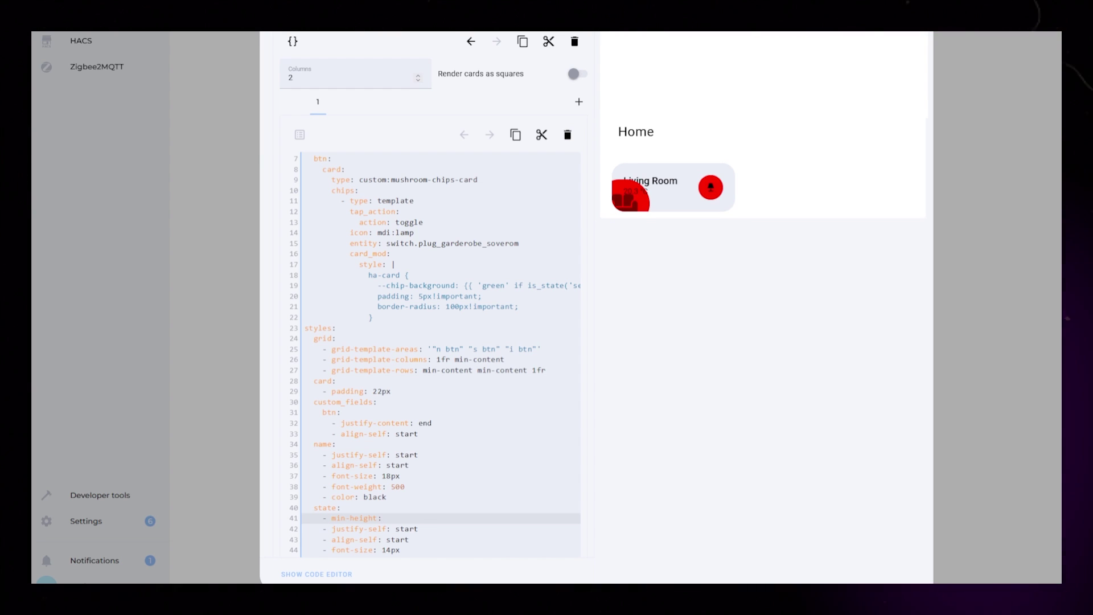
{"action": "type", "text": "80px"}
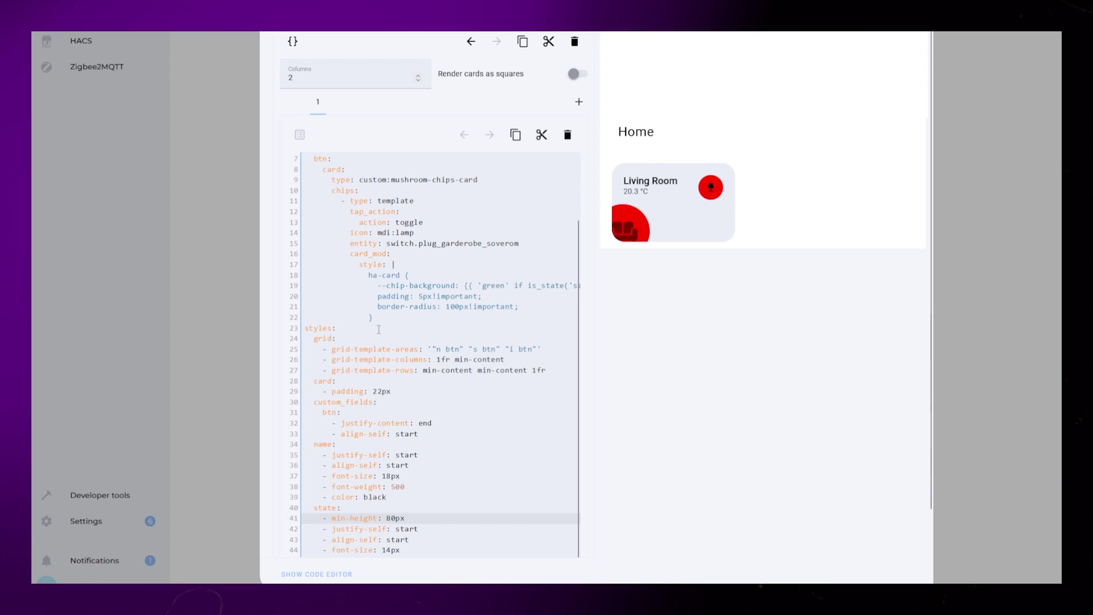
Step: Duplicate the lamp template chip below itself in the chips list and set the copy's icon to mdi:vacuum
{"action": "scroll", "coordinate": [379, 329], "scroll_direction": "up", "scroll_amount": 1}
{"action": "left_click_drag", "start_coordinate": [380, 355], "coordinate": [307, 239]}
{"action": "left_click", "coordinate": [387, 354]}
{"action": "key", "text": "Return"}
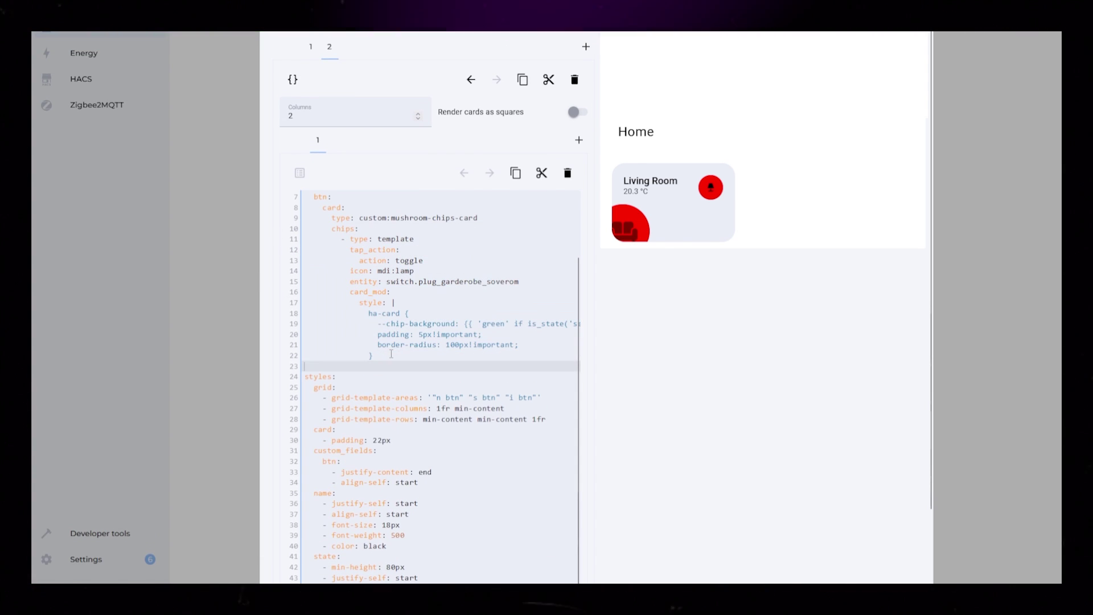
{"action": "key", "text": "ctrl+v"}
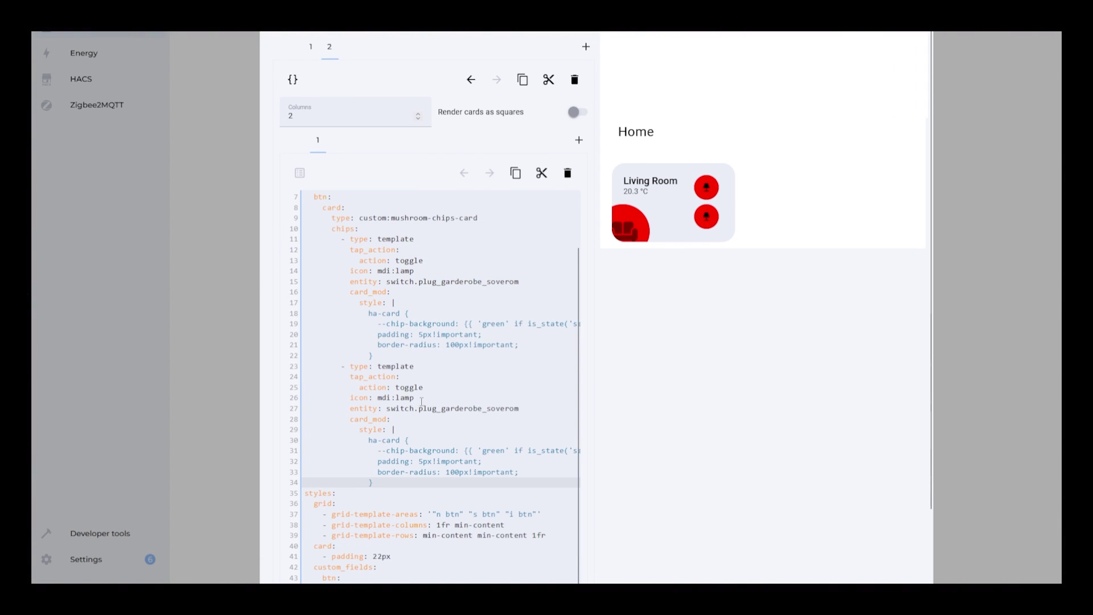
{"action": "left_click", "coordinate": [526, 409]}
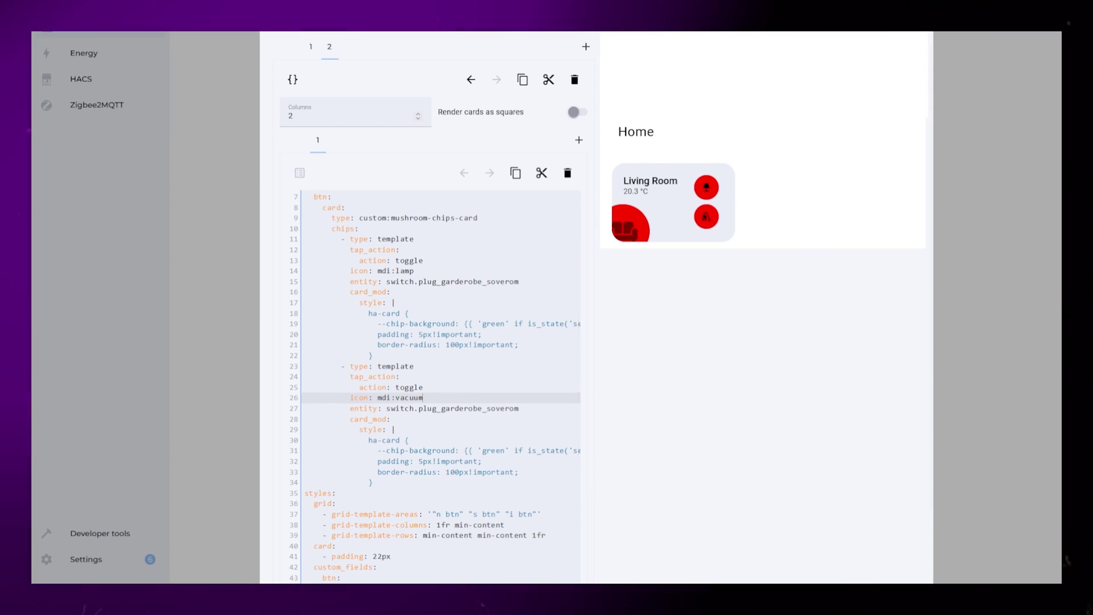
Step: Add a third template chip by copying the vacuum chip and set its icon to mdi:television
{"action": "left_click_drag", "start_coordinate": [314, 442], "coordinate": [306, 366]}
{"action": "key", "text": "ctrl+c"}
{"action": "left_click", "coordinate": [386, 483]}
{"action": "key", "text": "Return"}
{"action": "key", "text": "ctrl+v"}
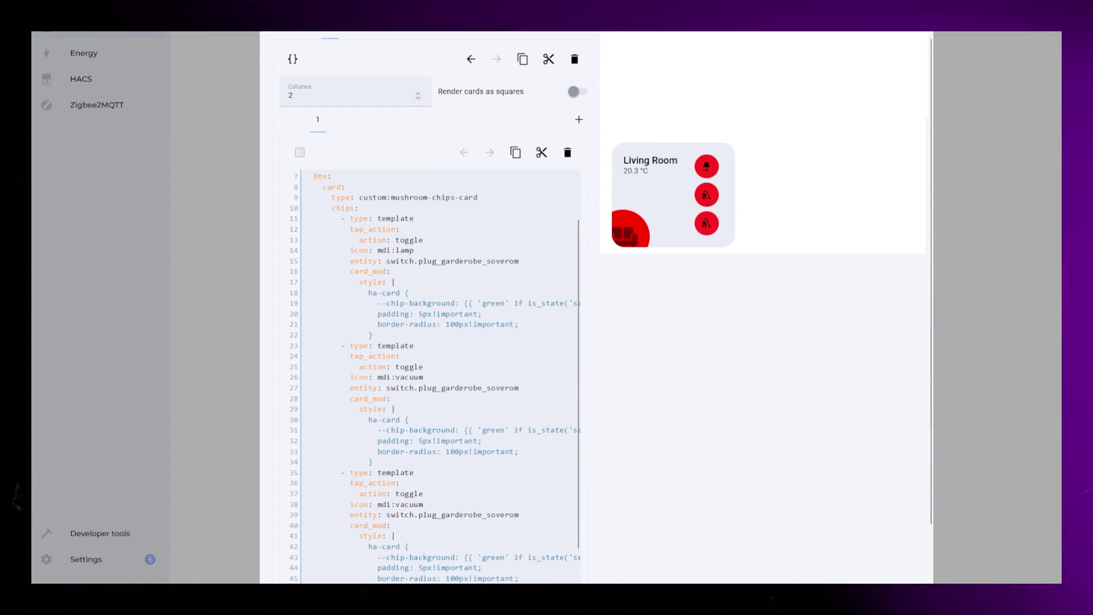
{"action": "left_click_drag", "start_coordinate": [483, 568], "coordinate": [391, 526]}
{"action": "type", "text": "television"}
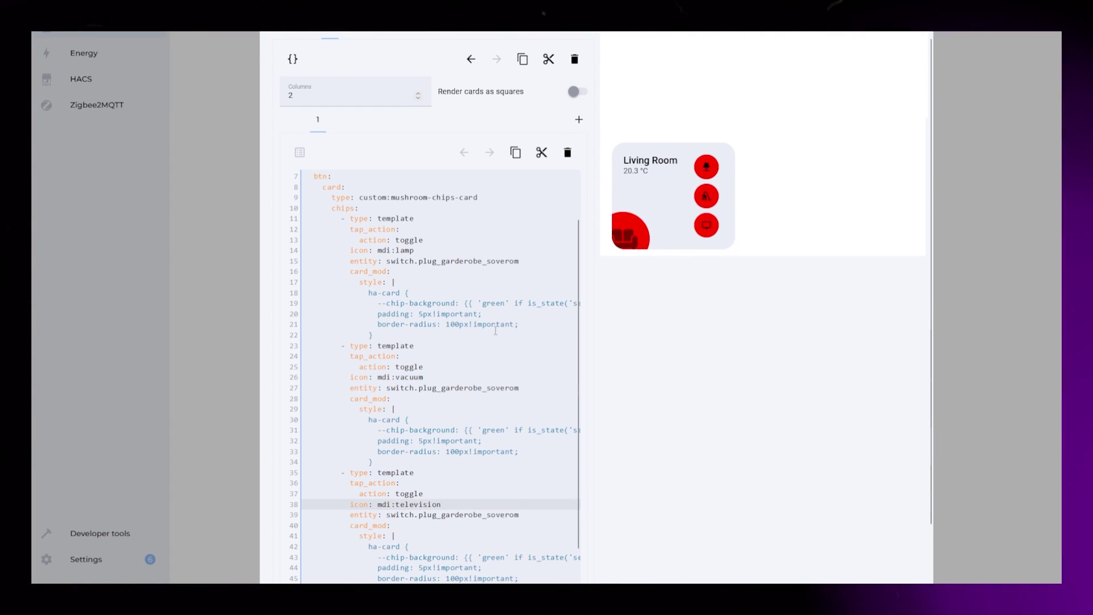
Step: Set the padding in the button card's card styles to 22px 8px 22px 22px
{"action": "left_click", "coordinate": [450, 388]}
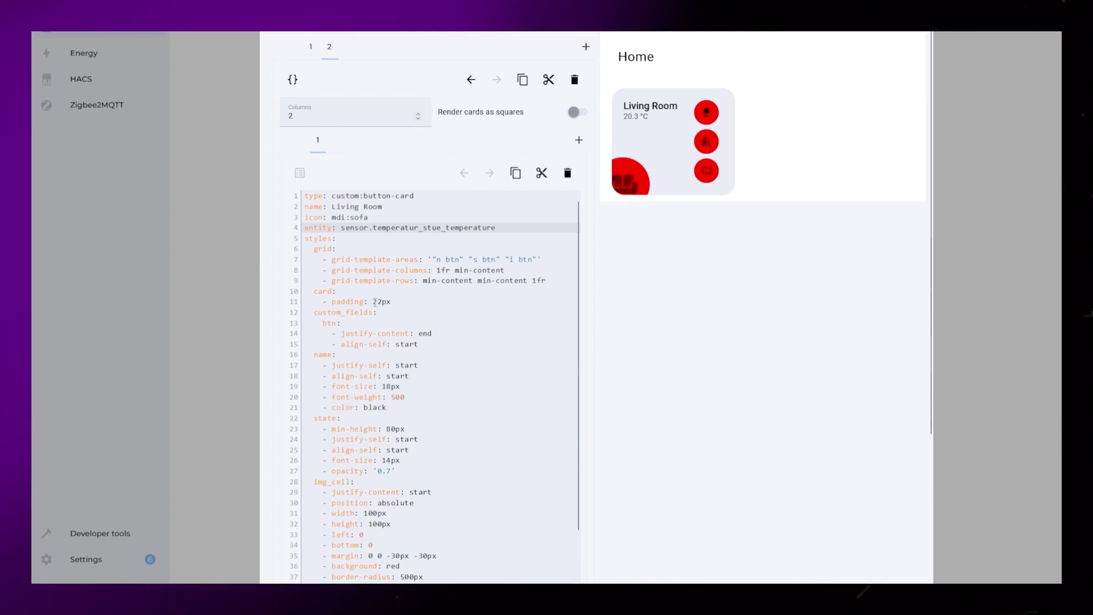
{"action": "left_click", "coordinate": [392, 301]}
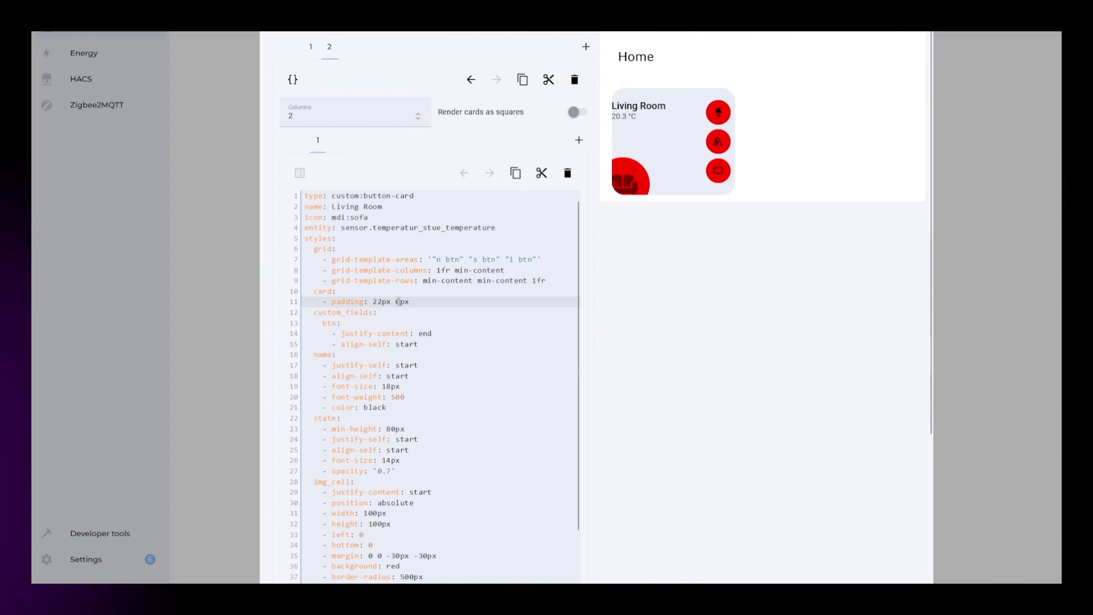
{"action": "left_click_drag", "start_coordinate": [401, 301], "coordinate": [396, 301]}
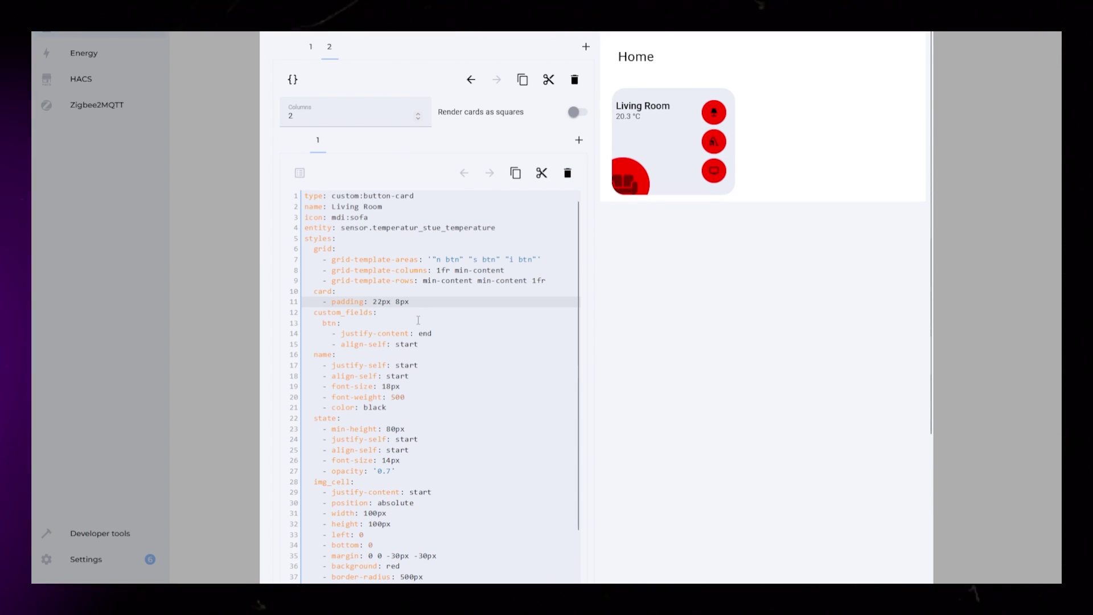
{"action": "type", "text": "22px 22px"}
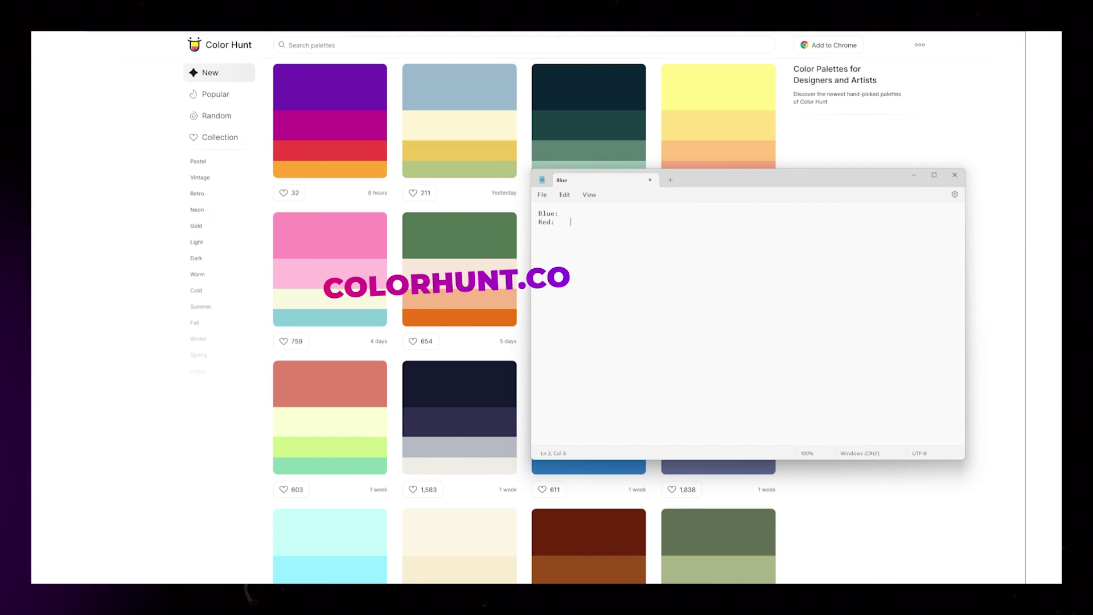
Step: In Notepad, note rgb(138, 205, 215) for Blue, rgb(223, 130, 108) for Red and rgb(166, 207, 152) for Green from Color Hunt palettes
{"action": "key", "text": "Return"}
{"action": "type", "text": "Green:"}
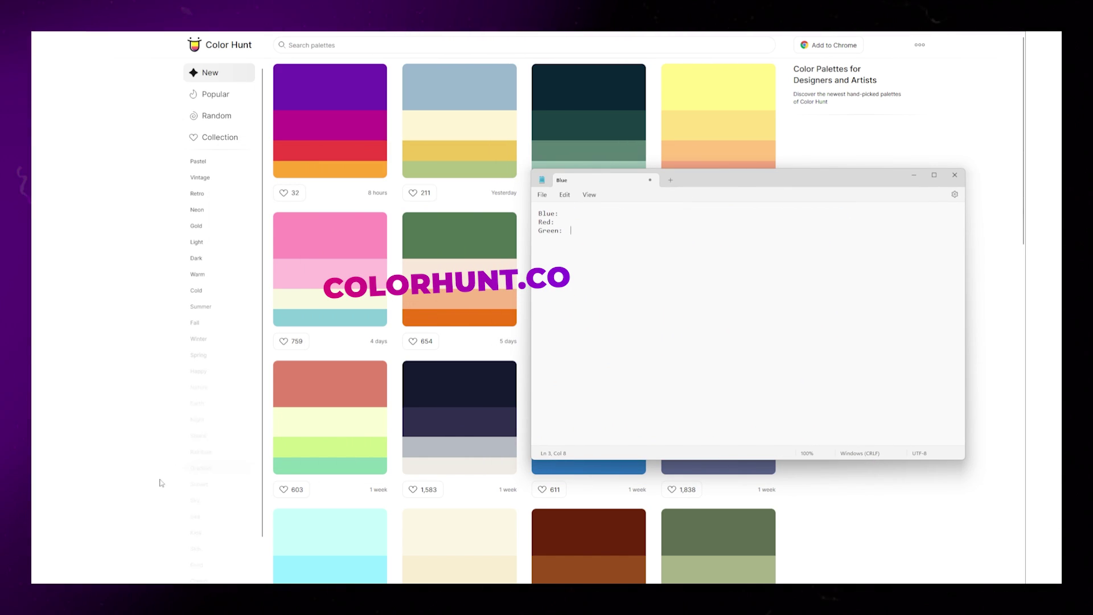
{"action": "left_click", "coordinate": [361, 317]}
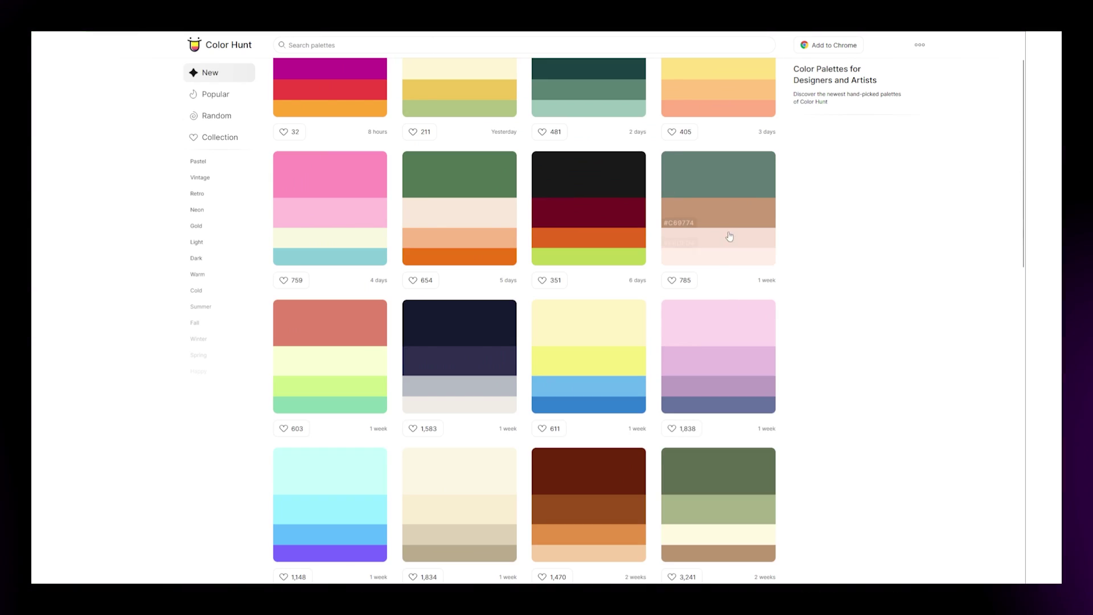
{"action": "scroll", "coordinate": [732, 267], "scroll_direction": "down", "scroll_amount": 5}
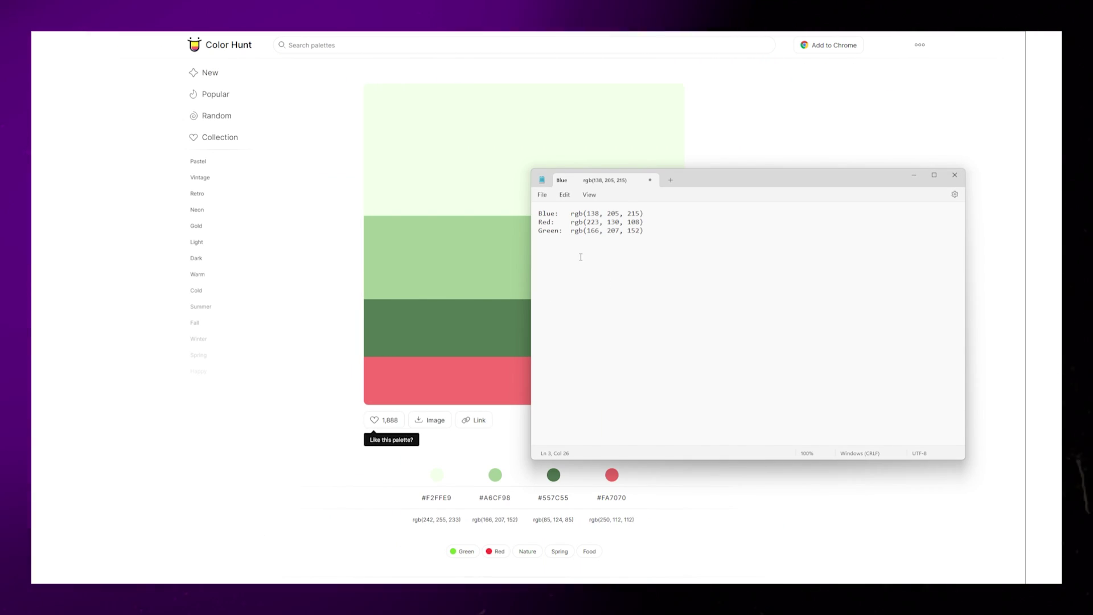
Step: Convert the noted Blue, Red and Green values to rgba format with an alpha value of 1
{"action": "left_click", "coordinate": [584, 214]}
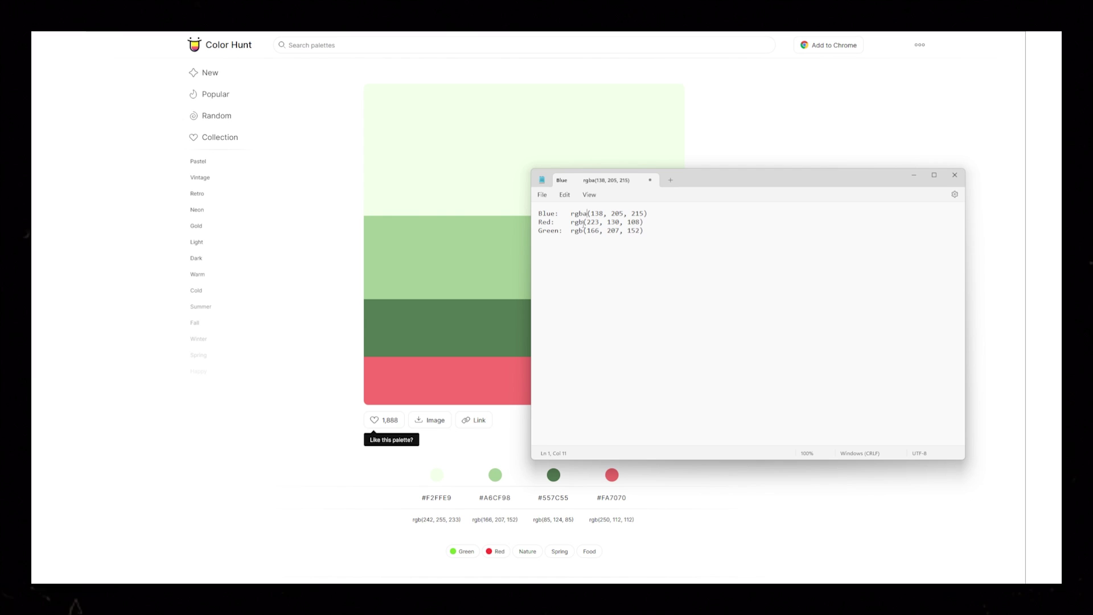
{"action": "type", "text": ", 0"}
{"action": "key", "text": "ctrl+c"}
{"action": "left_click", "coordinate": [644, 222]}
{"action": "key", "text": "ctrl+v"}
{"action": "left_click", "coordinate": [644, 230]}
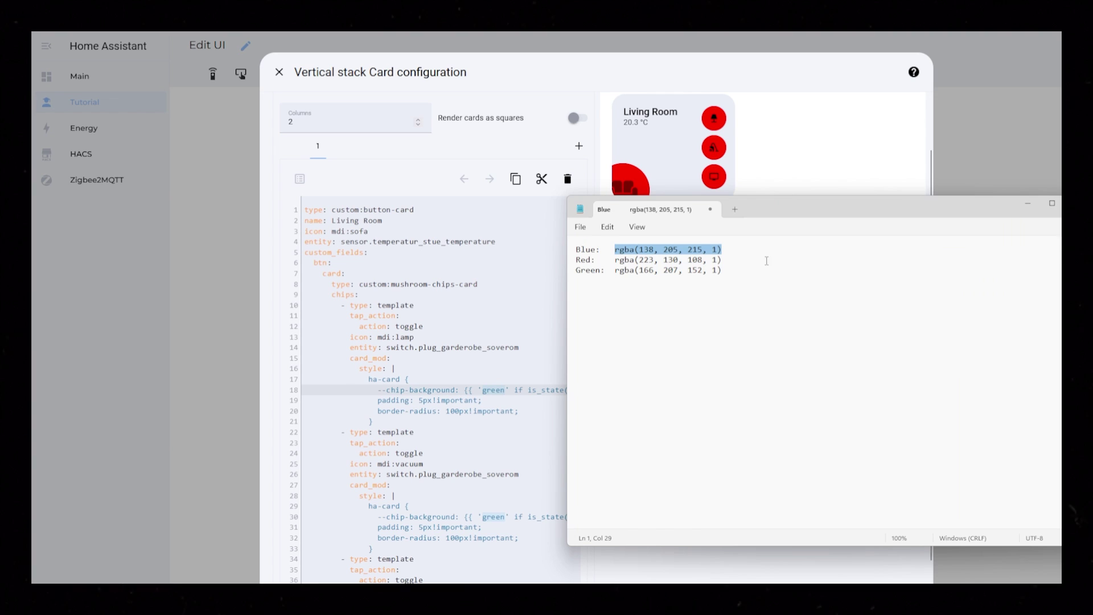
Step: In the Home Assistant card editor, set the lamp chip's on color to rgba(138, 205, 215, 1) and replace its red off color with blue
{"action": "key", "text": "alt+Tab"}
{"action": "key", "text": "ctrl+v"}
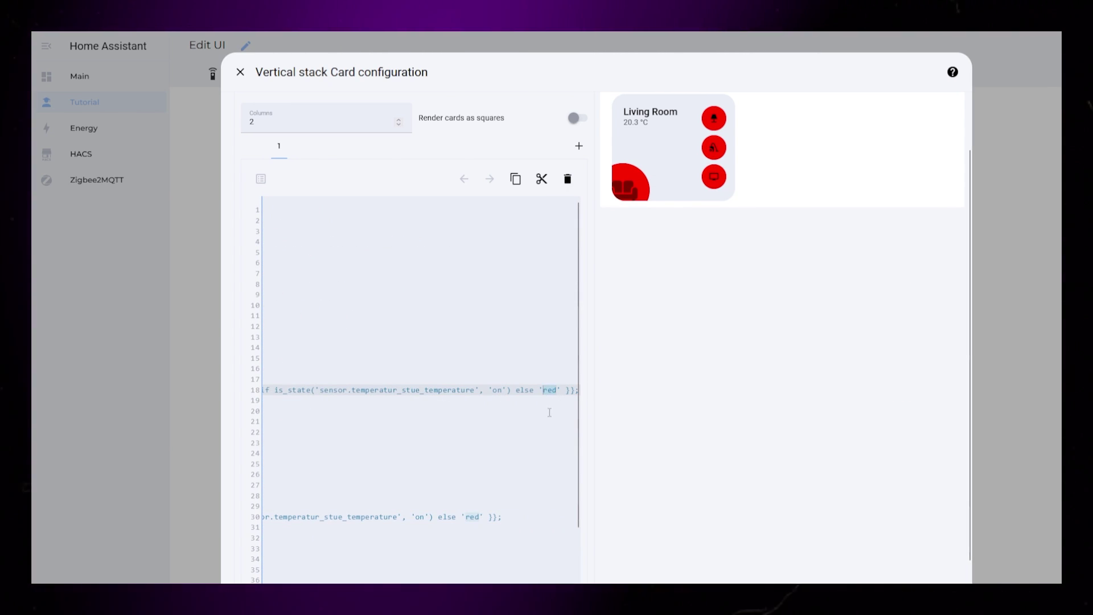
{"action": "key", "text": "ctrl+v"}
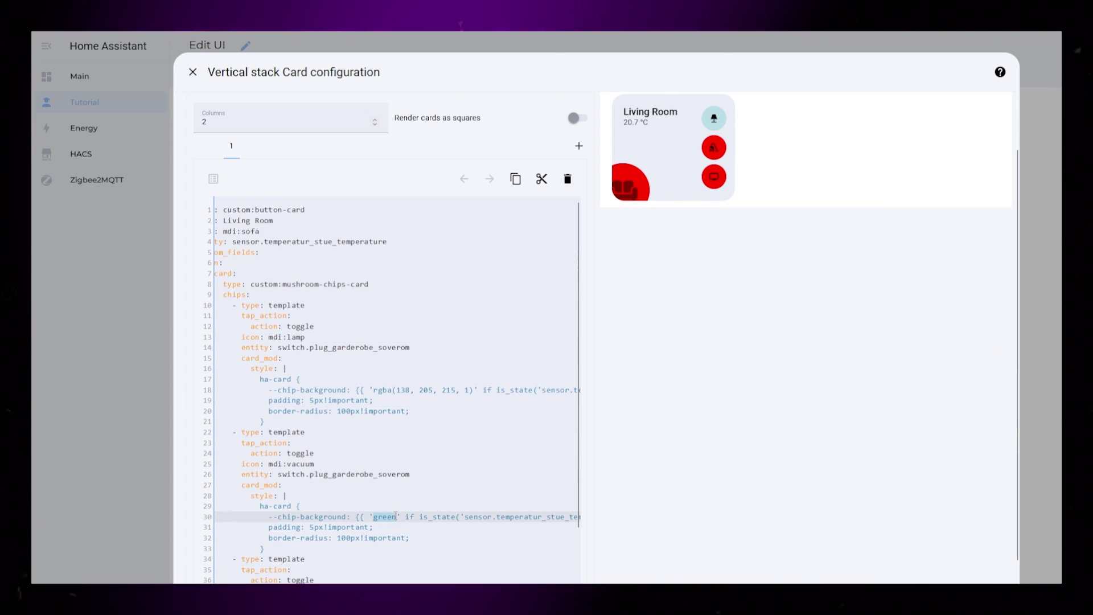
Step: Replace the green on colors with rgba(223, 130, 108, 1) for the vacuum chip and rgba(166, 207, 152, 1) for the television chip
{"action": "double_click", "coordinate": [481, 517]}
{"action": "key", "text": "ctrl+v"}
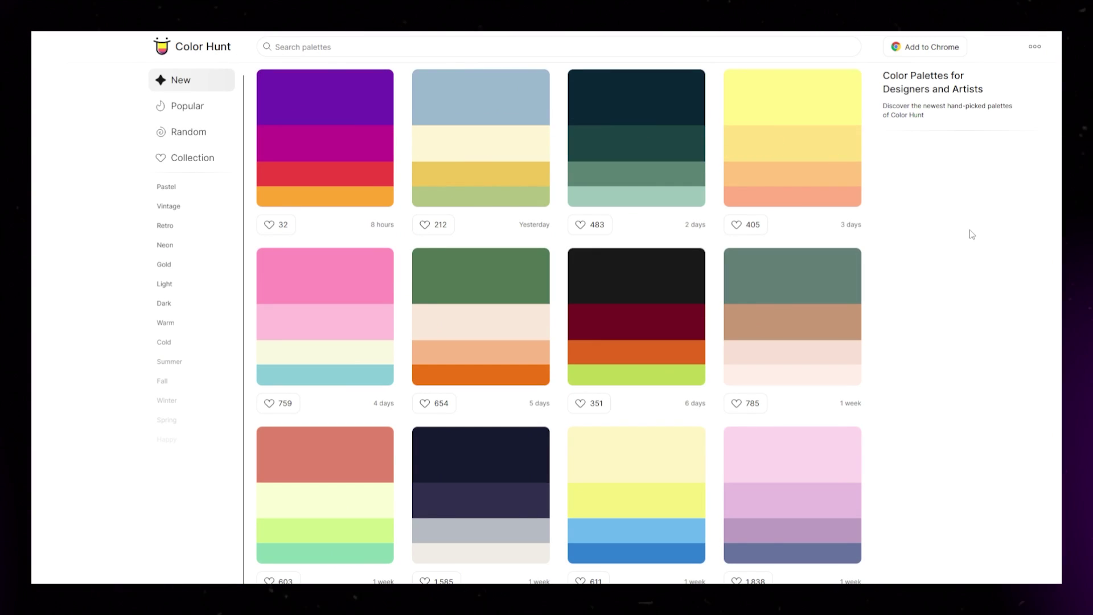
Step: Set the img_cell background to the Color Hunt color '#FFC47E' and enlarge the circle behind the sofa icon
{"action": "left_click", "coordinate": [827, 180]}
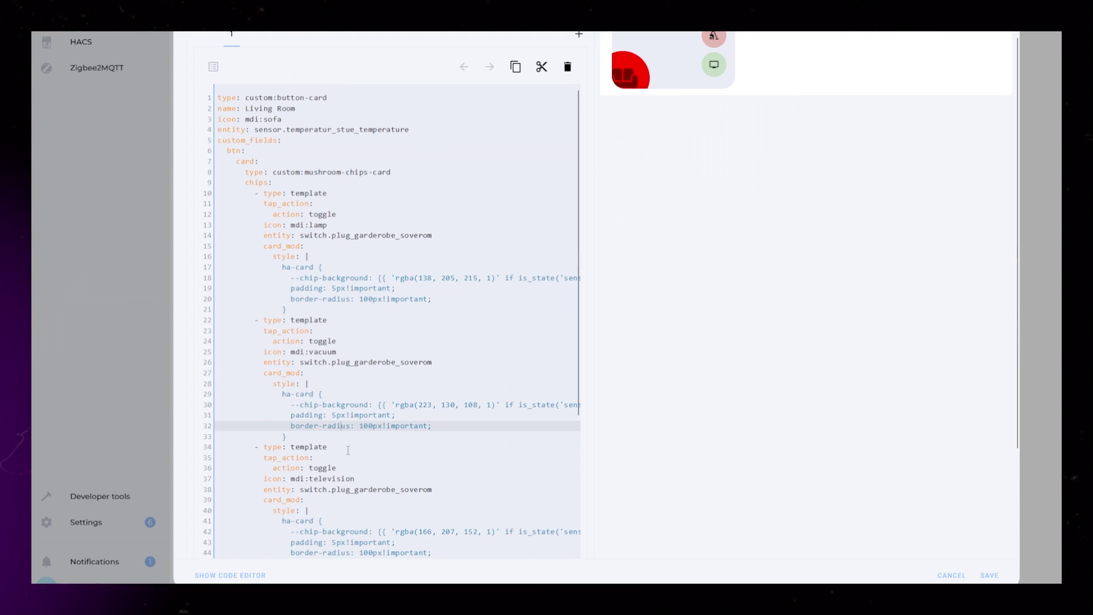
{"action": "scroll", "coordinate": [360, 431], "scroll_direction": "down", "scroll_amount": 9}
{"action": "scroll", "coordinate": [360, 431], "scroll_direction": "down", "scroll_amount": 3}
{"action": "left_click_drag", "start_coordinate": [314, 529], "coordinate": [300, 529]}
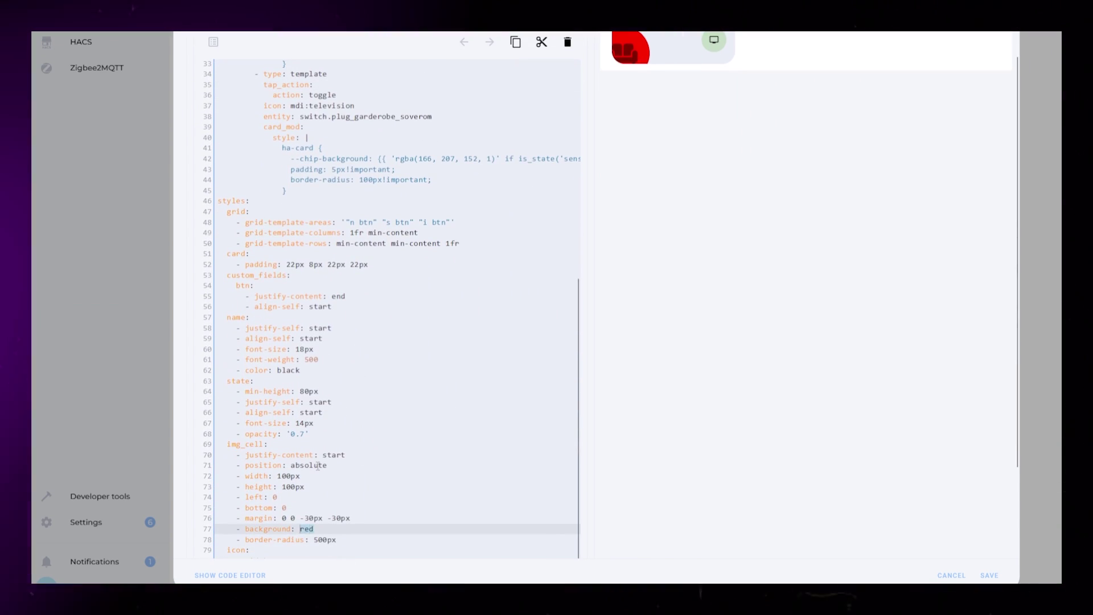
{"action": "type", "text": "'#"}
{"action": "key", "text": "ctrl+v"}
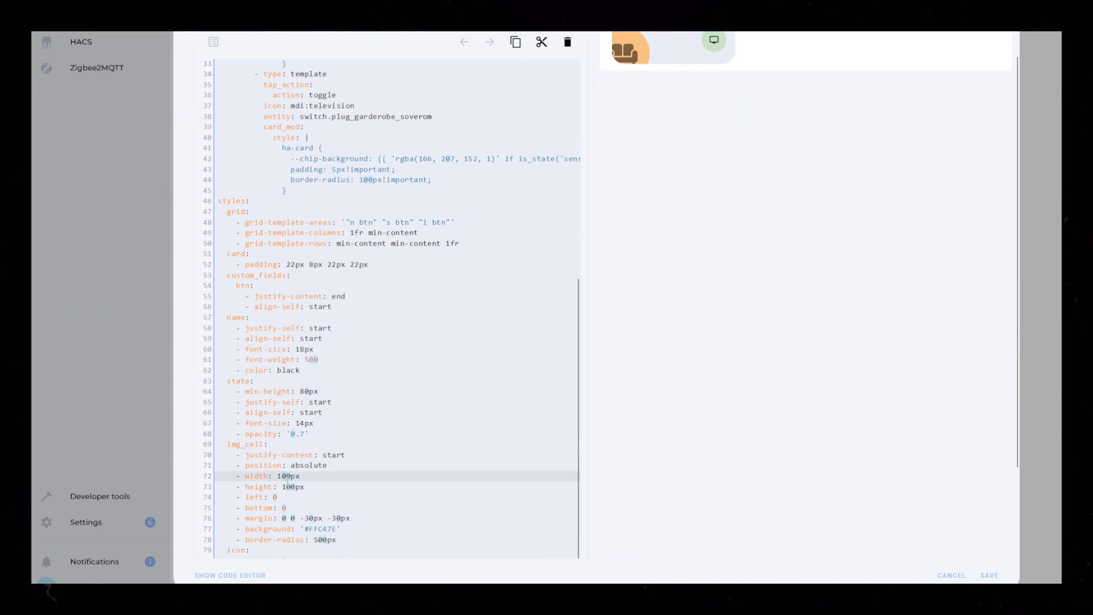
{"action": "scroll", "coordinate": [796, 360], "scroll_direction": "up", "scroll_amount": 2}
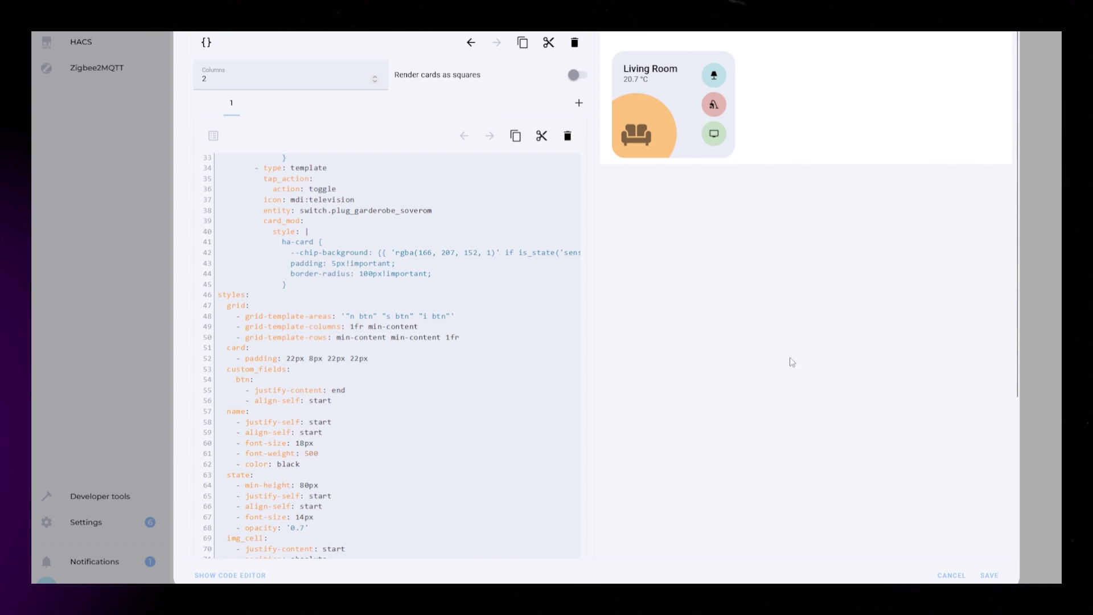
{"action": "scroll", "coordinate": [387, 353], "scroll_direction": "up", "scroll_amount": 8}
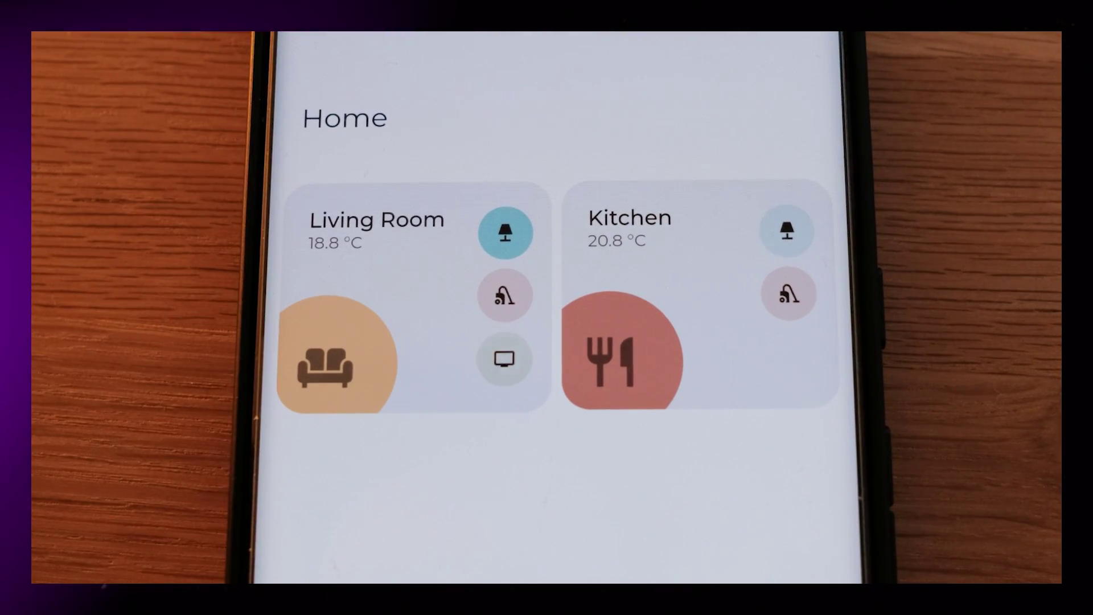
{"action": "left_click", "coordinate": [786, 230]}
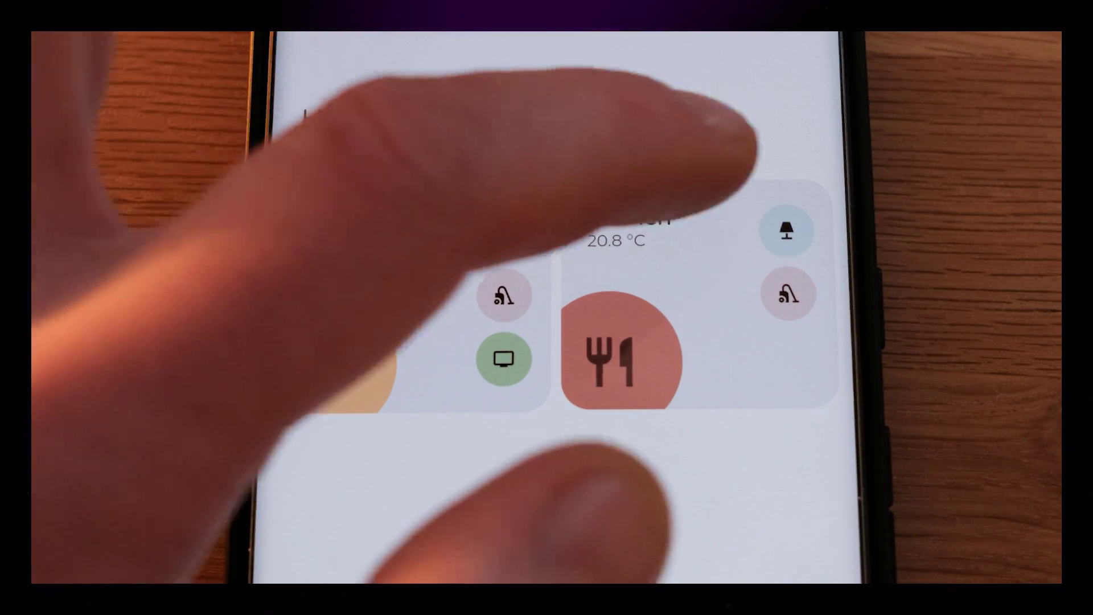